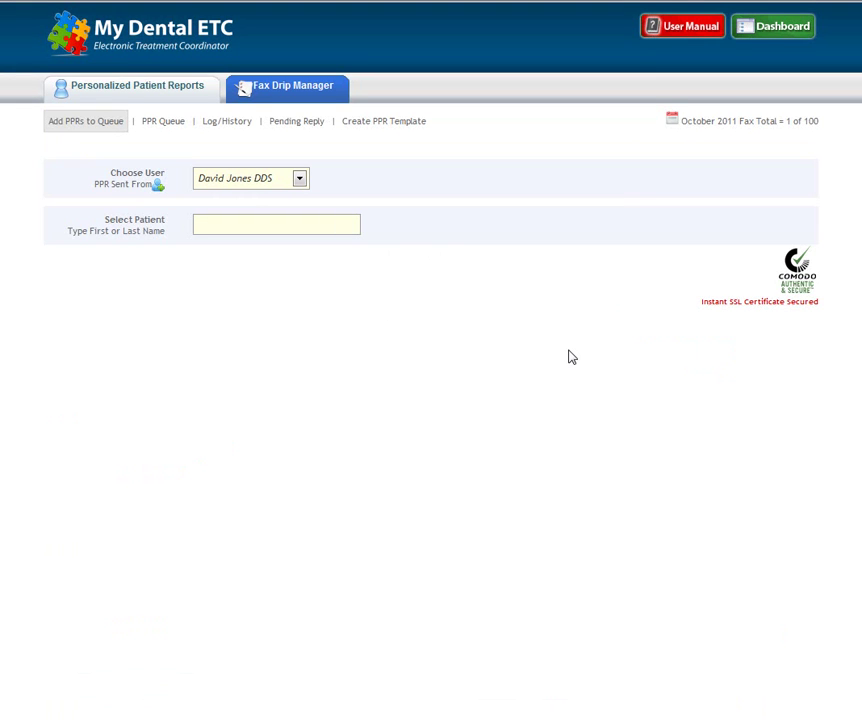
Open the queued "Perio DX - Brief" report from the PPR queue for editing and look over its contents
left_click(169, 130)
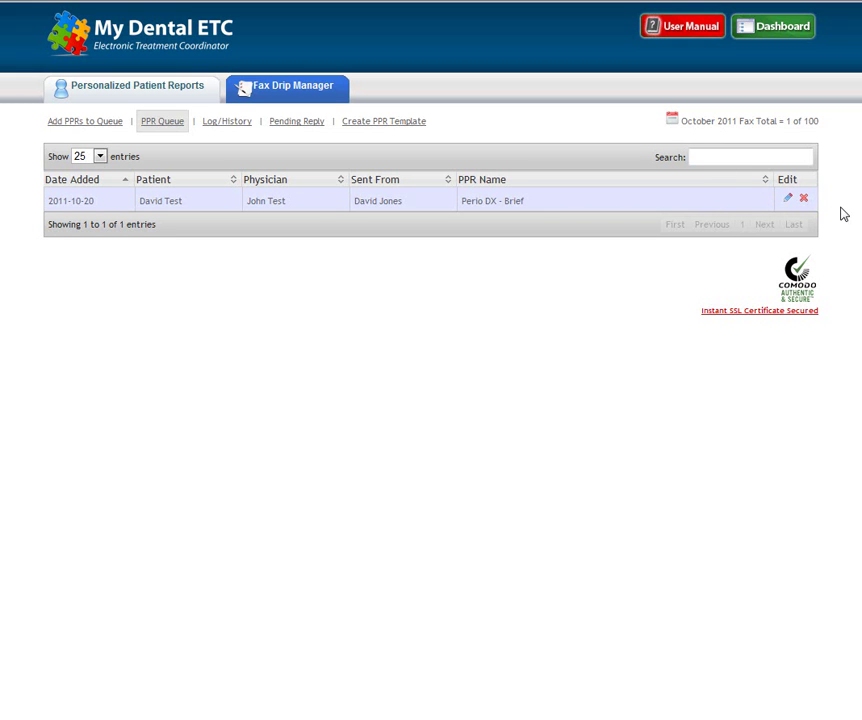
left_click(788, 200)
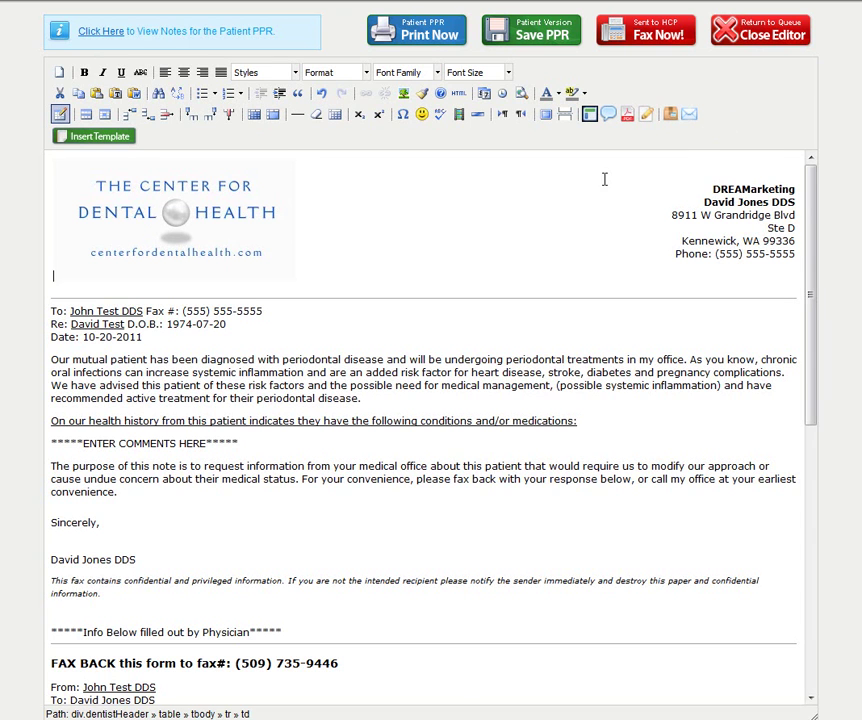
scroll(296, 400, "down", 5)
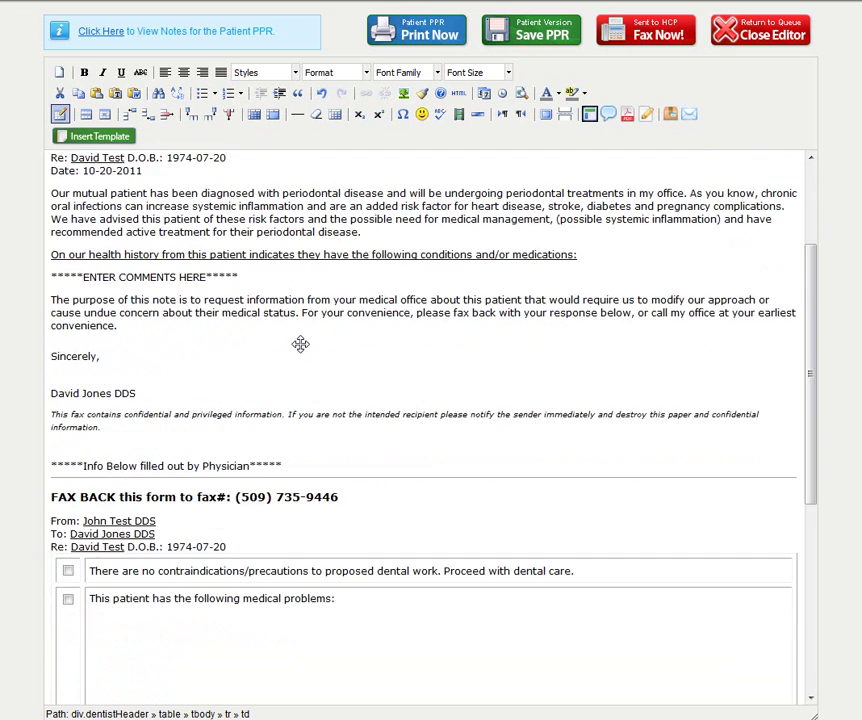
scroll(319, 367, "down", 2)
scroll(339, 389, "up", 6)
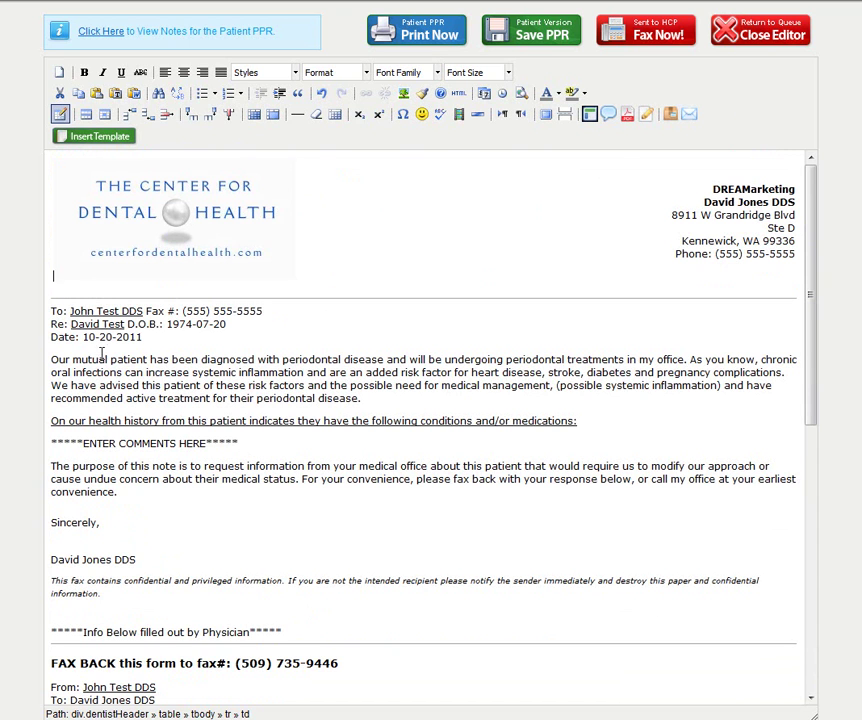
Add two separate lines, "lkjasdflkja sdf" and "l;kjasdfkl", above the report's opening paragraph
left_click(52, 358)
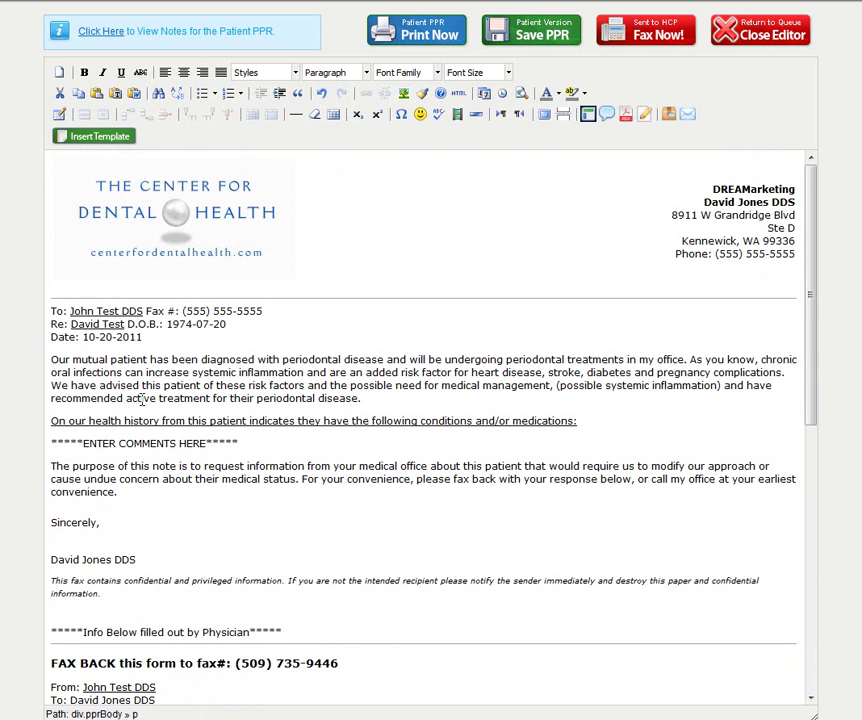
type("lkjasdflkja sdf")
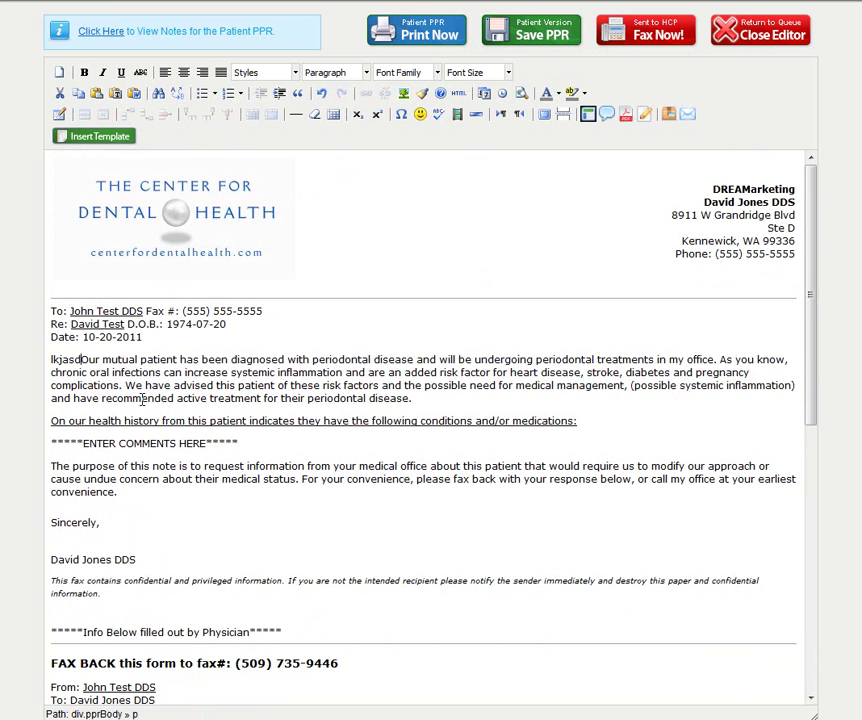
key("Return")
type("l;kjasdfkl")
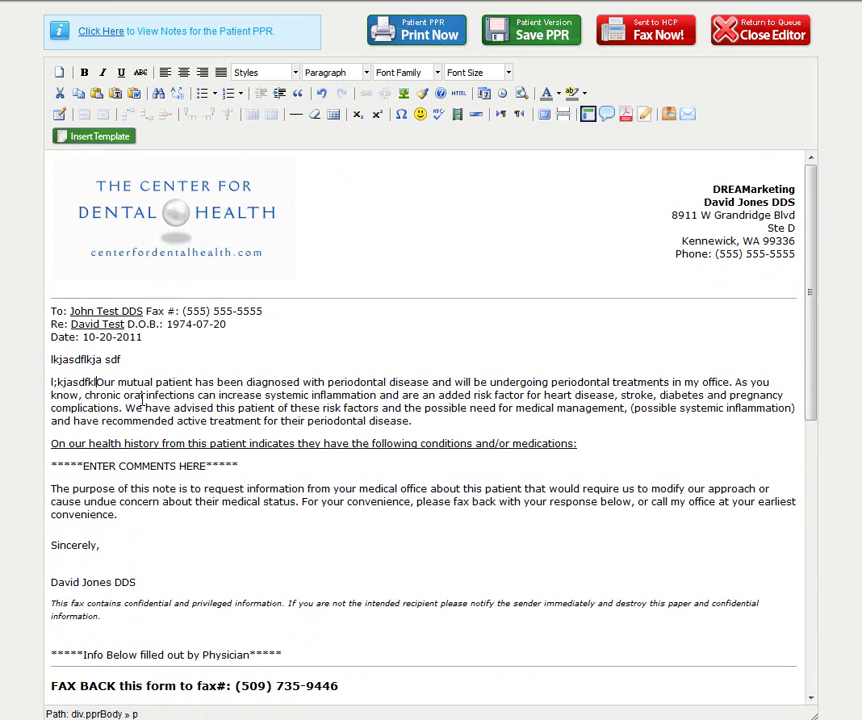
key("Return")
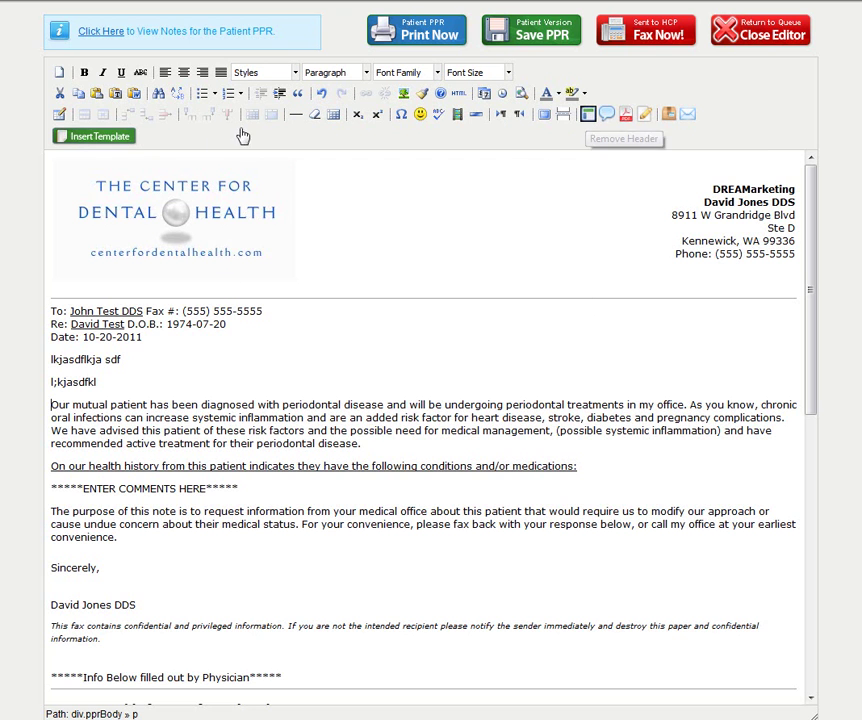
Generate a PDF version of the report and review both of its pages
left_click(626, 118)
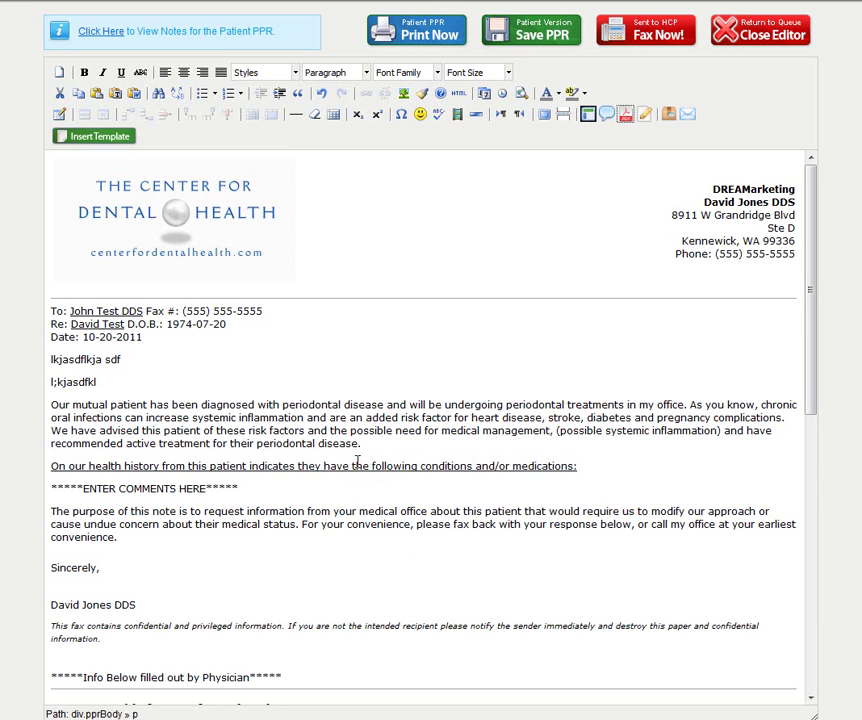
scroll(357, 461, "down", 6)
scroll(358, 460, "up", 3)
scroll(358, 460, "up", 3)
left_click(437, 44)
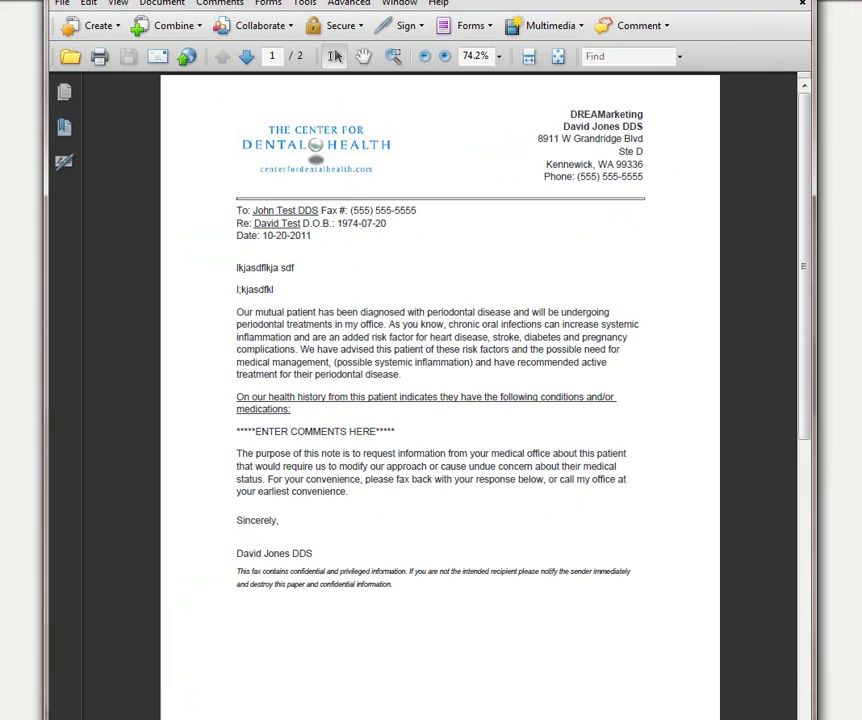
scroll(437, 493, "down", 10)
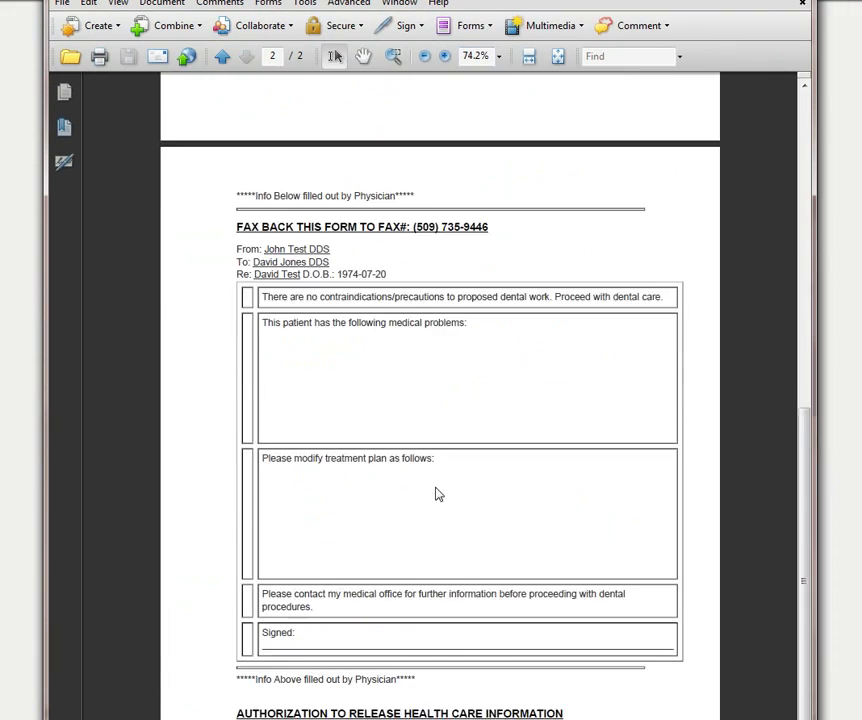
scroll(442, 505, "up", 10)
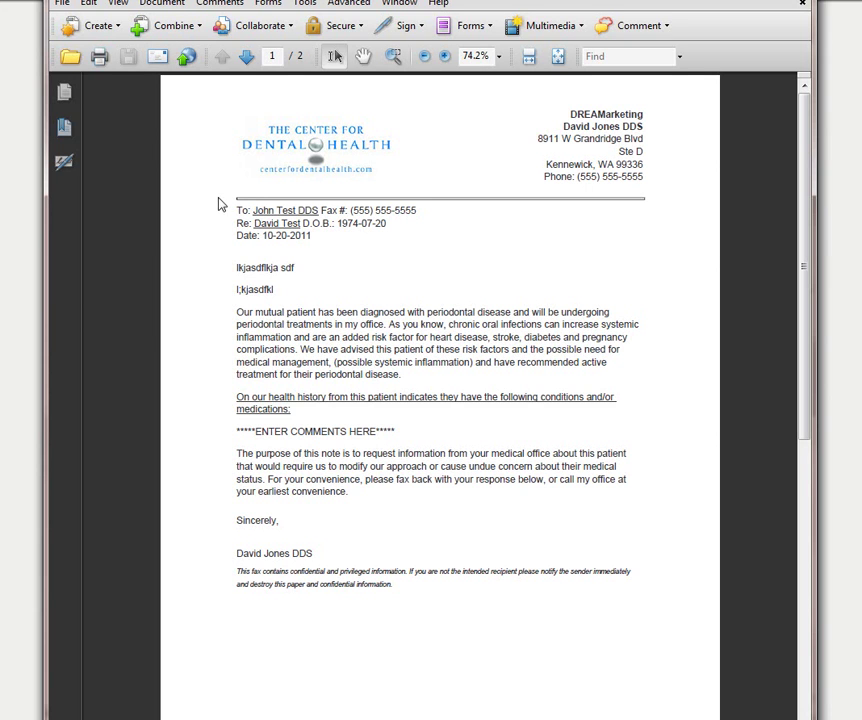
Look over the PDF viewer's available file, editing and document commands, and close the PDF preview
left_click(62, 4)
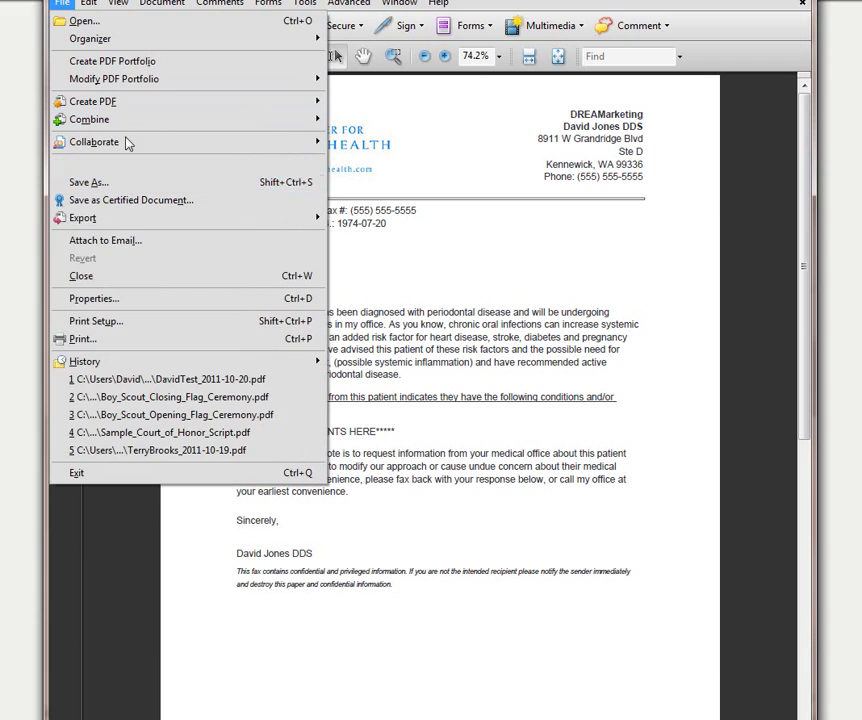
left_click(88, 3)
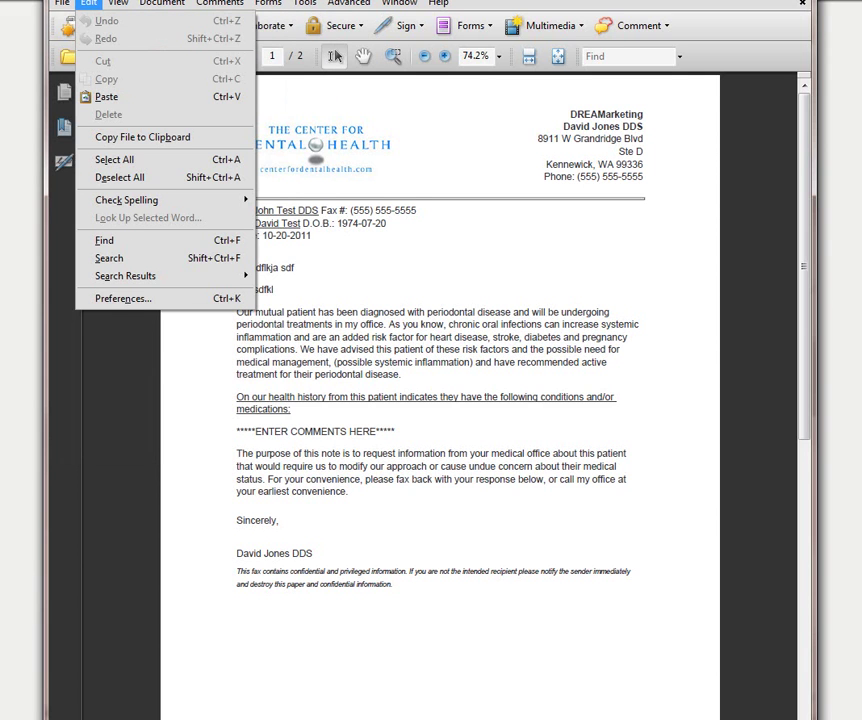
mouse_move(162, 3)
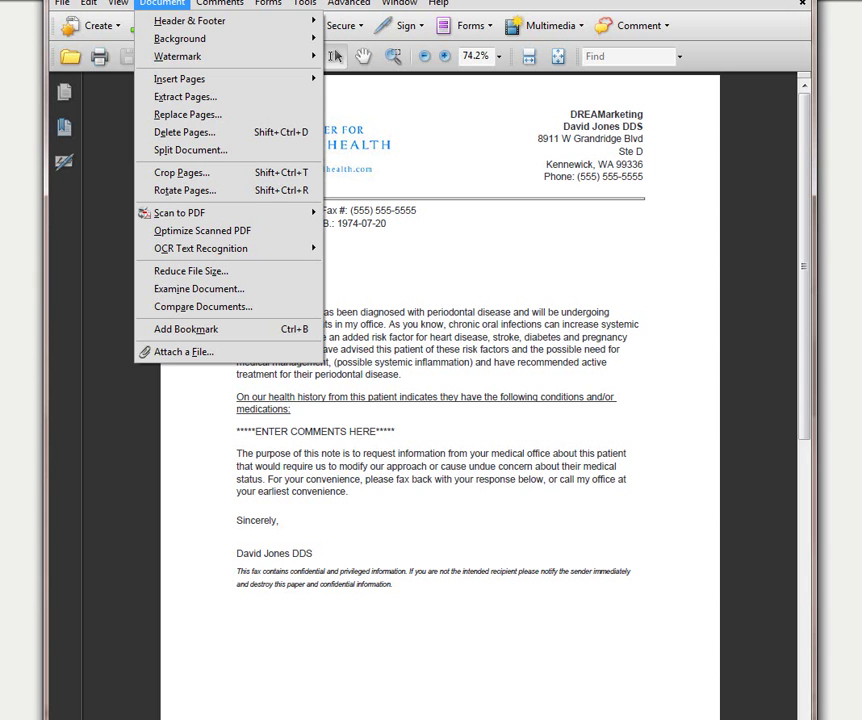
left_click(490, 149)
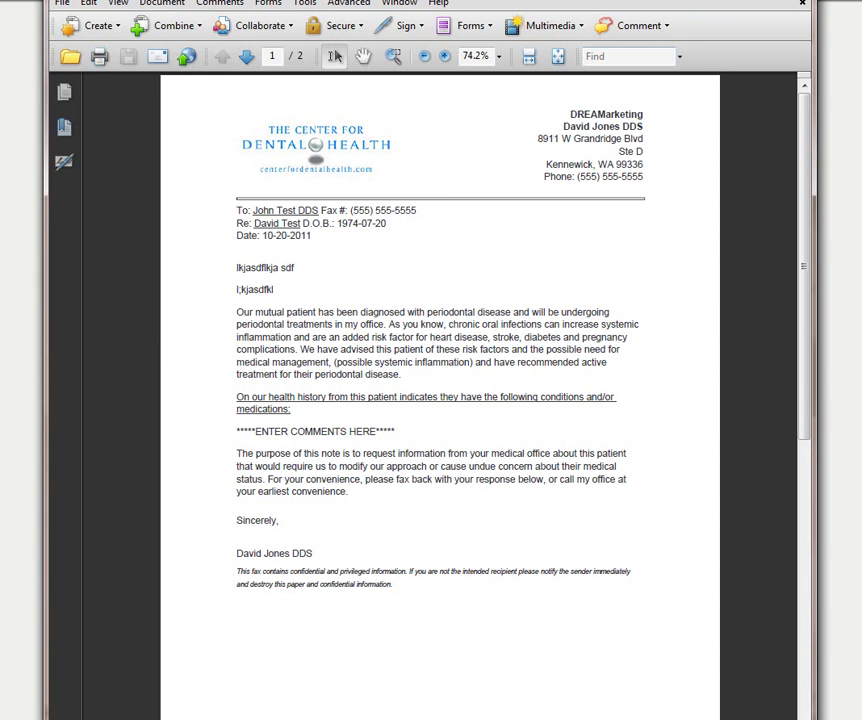
key("alt+F4")
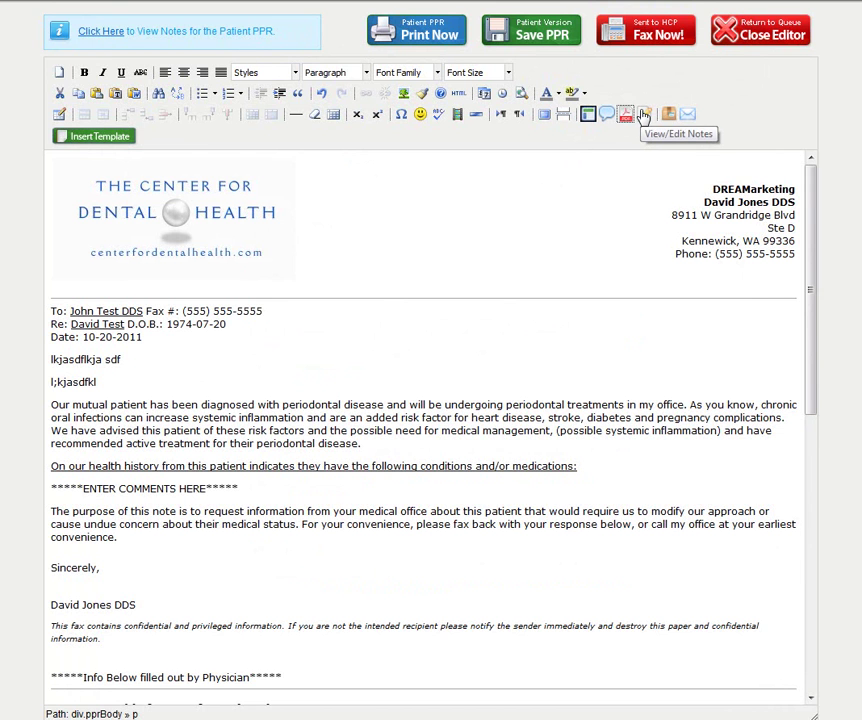
Append "You are going to like it" to the patient report's attached notes, submit the change, and reopen the notes to check it
left_click(80, 30)
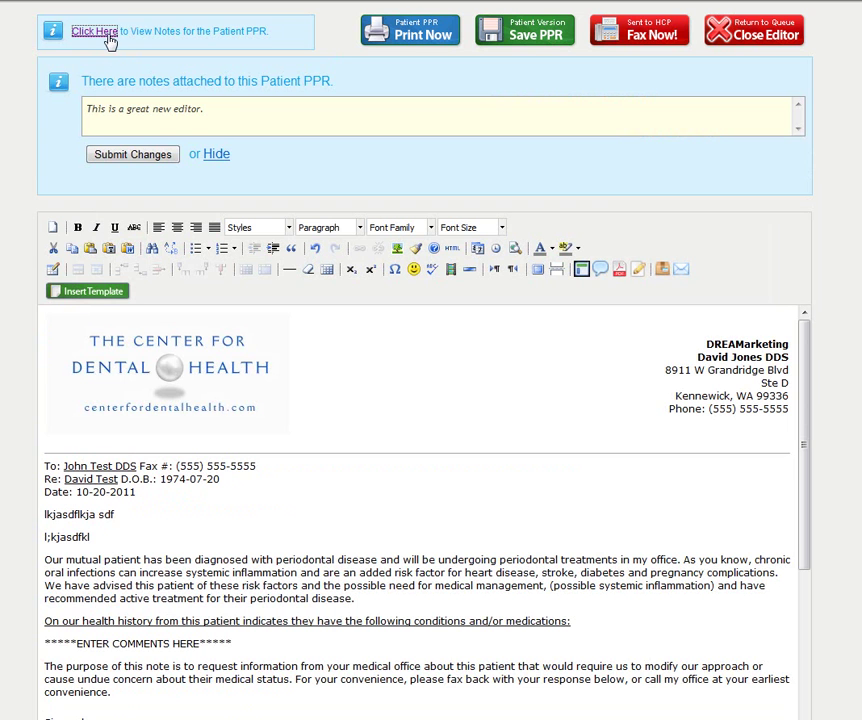
left_click(227, 113)
type("You")
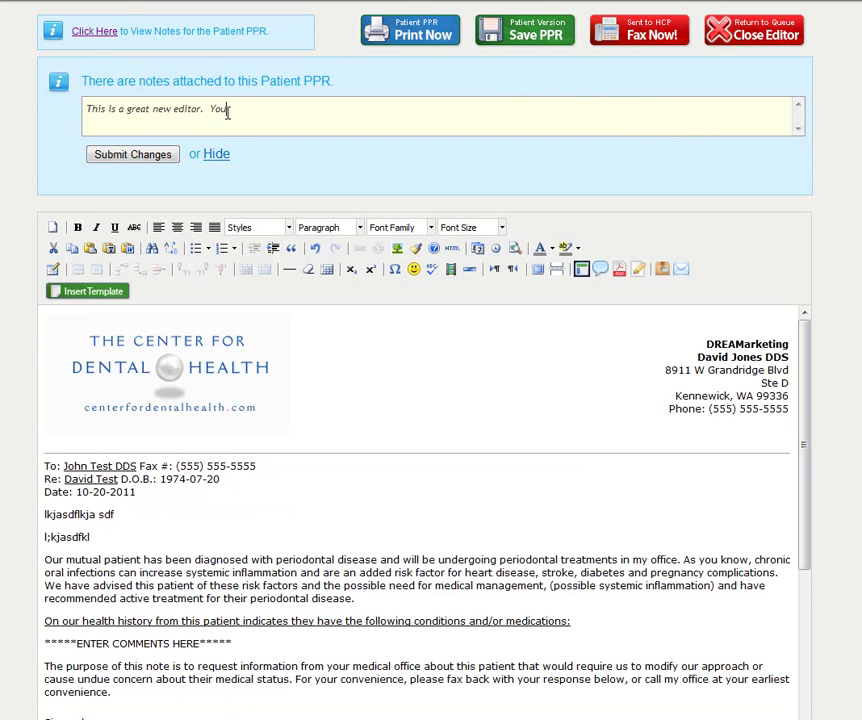
type("u're going ")
type("to like it!")
left_click(145, 157)
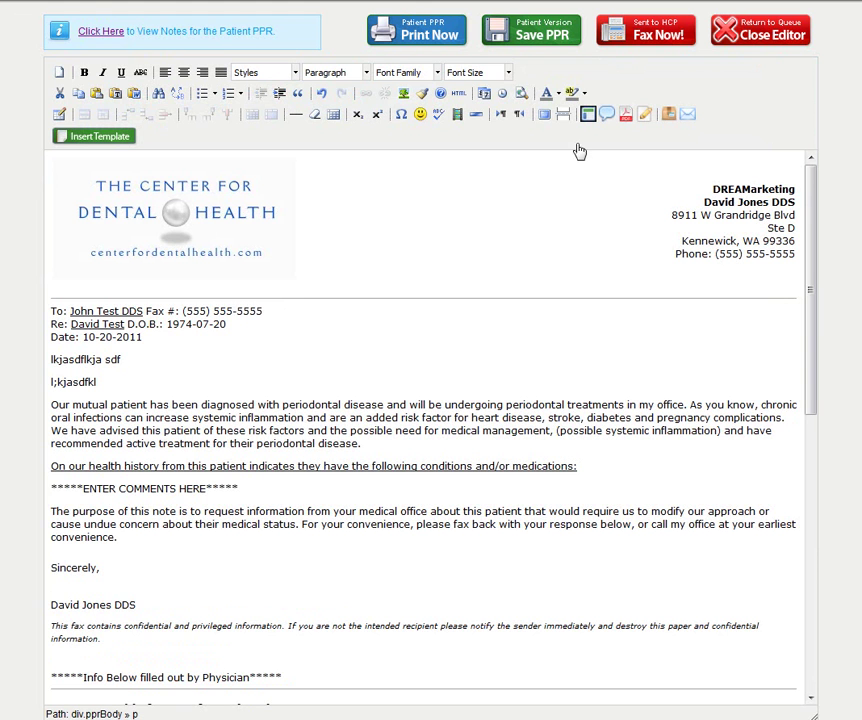
left_click(645, 118)
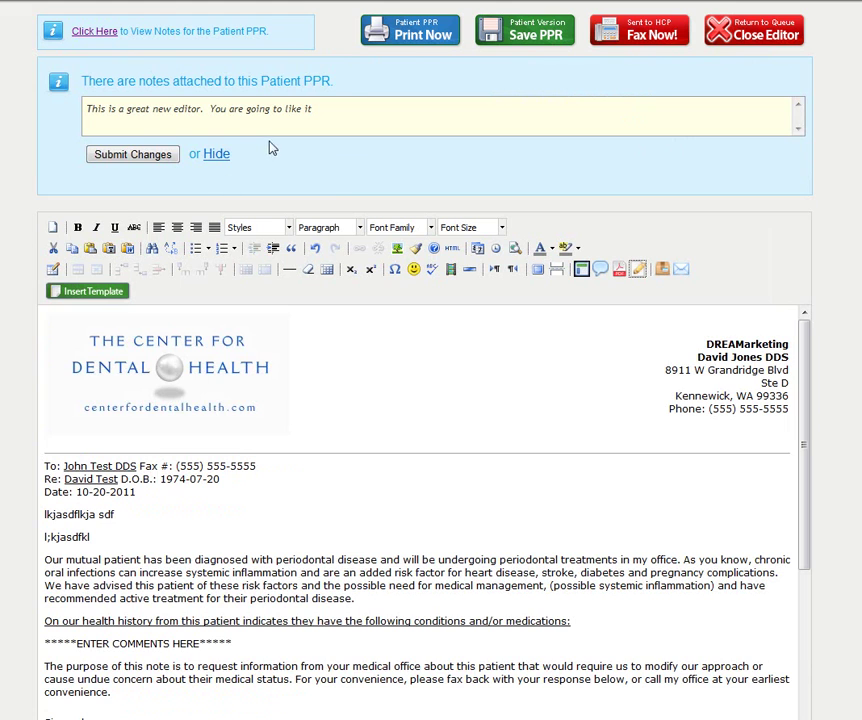
left_click(218, 156)
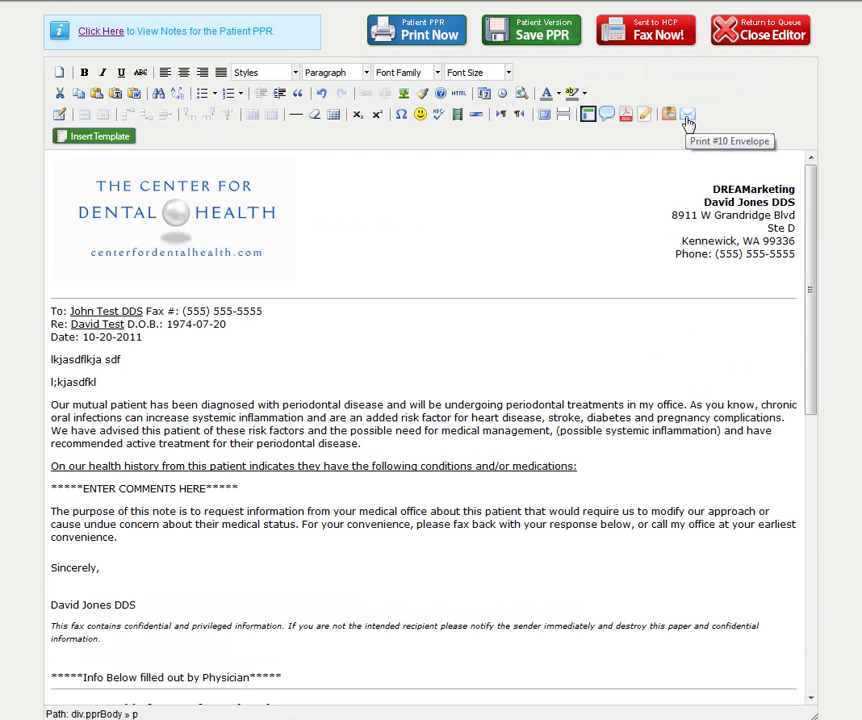
Add a blank line below the "l;kjasdfkl" line in the report
left_click(103, 386)
key("Return")
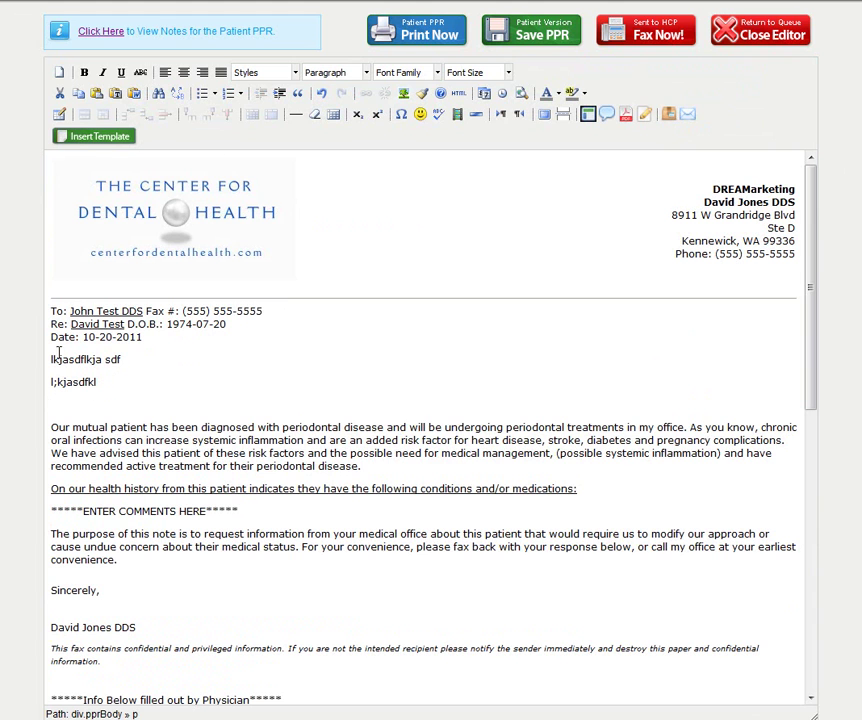
Insert the predefined Header template content at the blank line below "l;kjasdfkl"
left_click(118, 145)
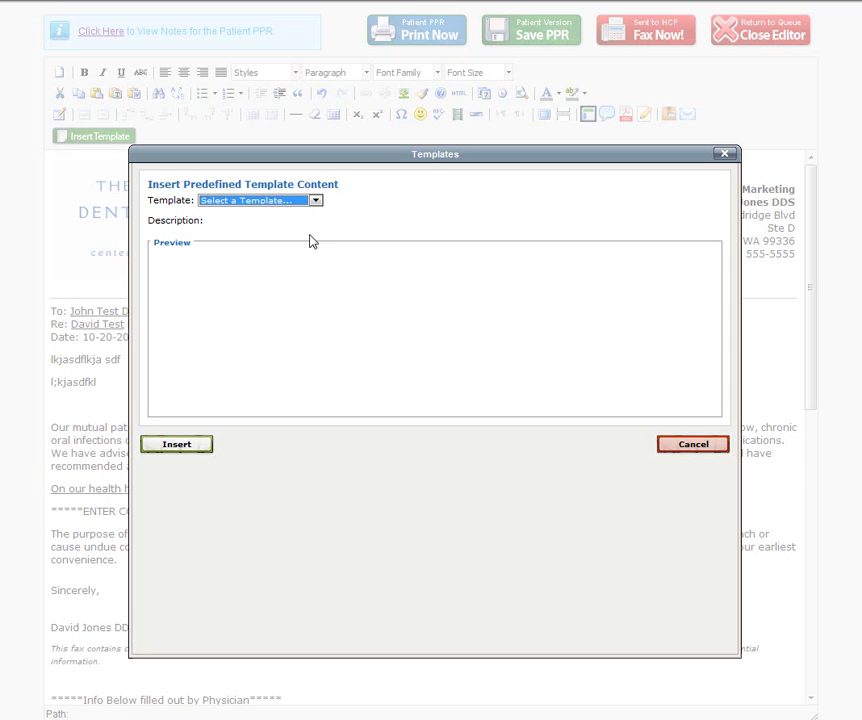
left_click(315, 203)
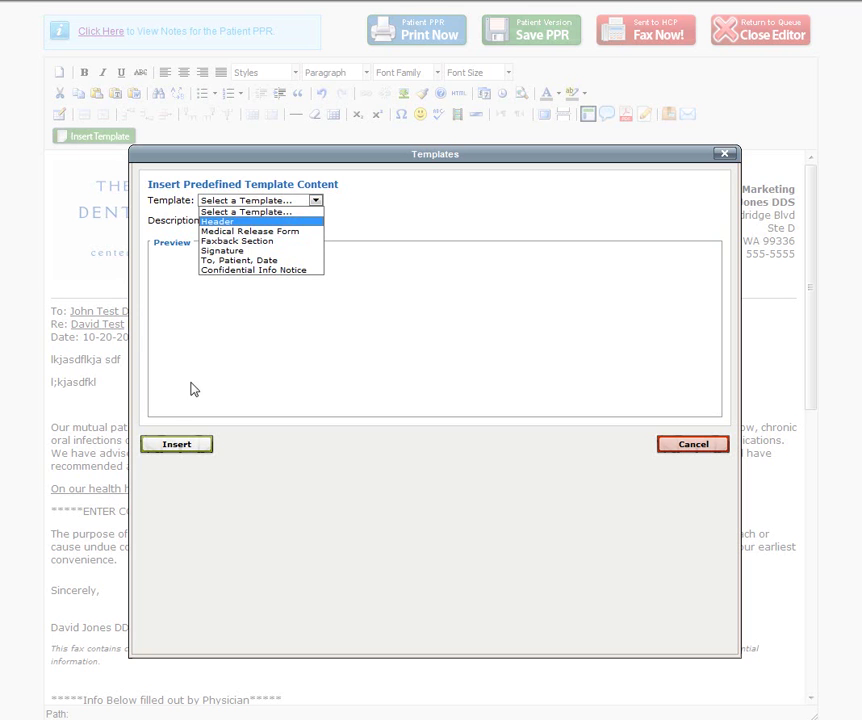
left_click(215, 222)
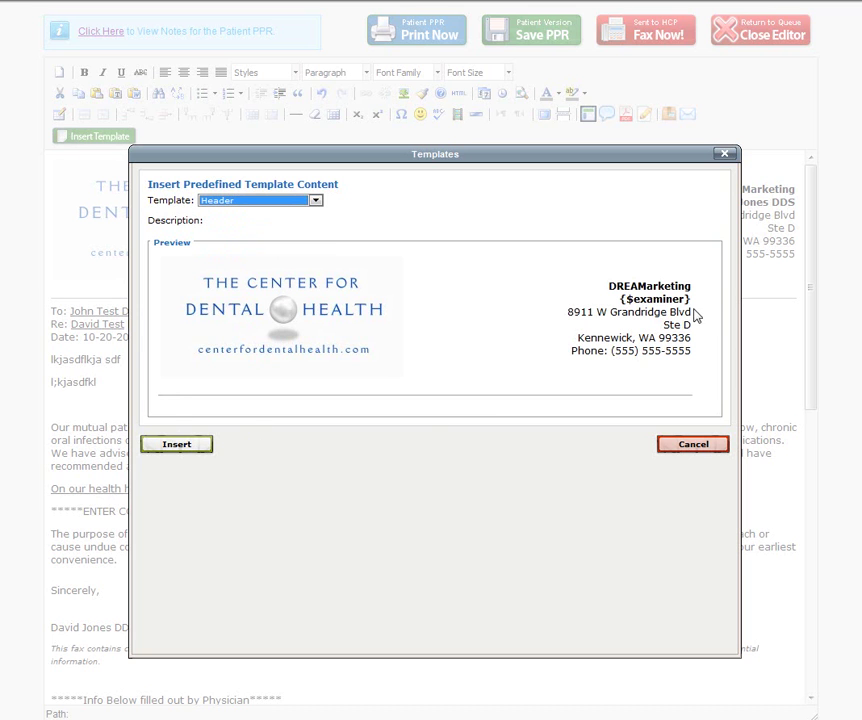
left_click(188, 445)
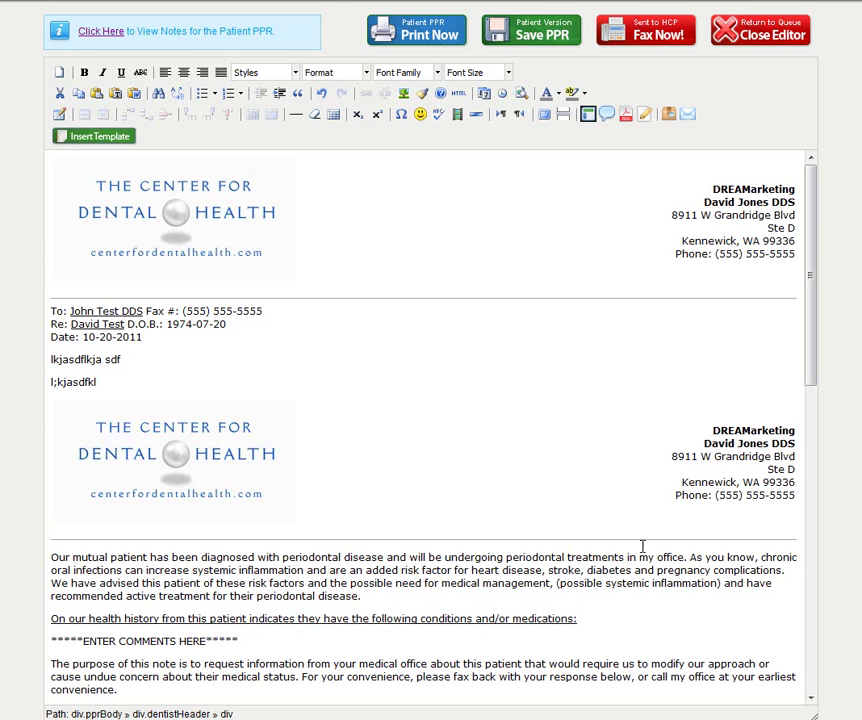
Undo the insertion of the second header in the report body
left_click(212, 430)
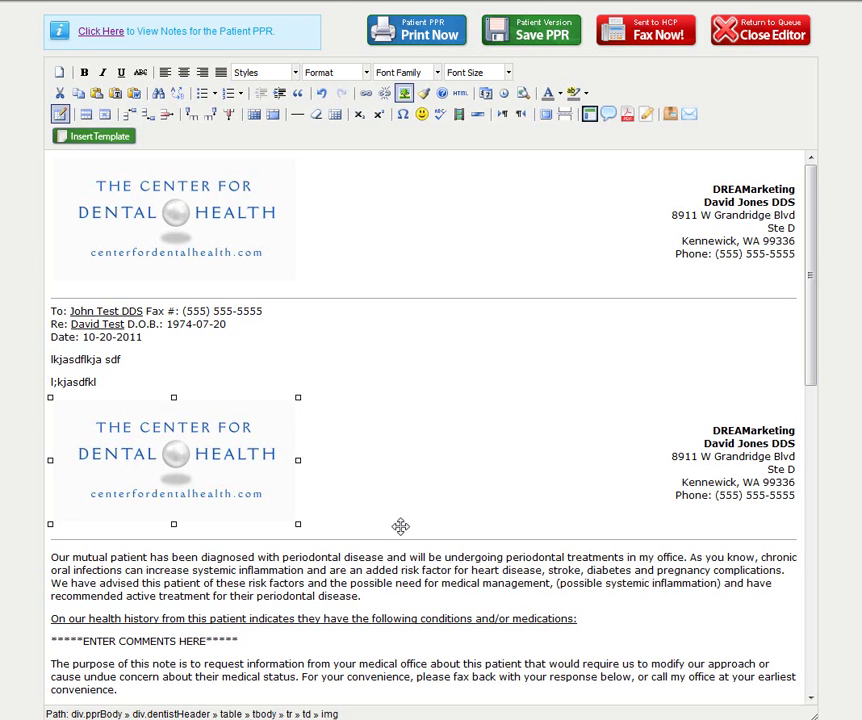
left_click(362, 541)
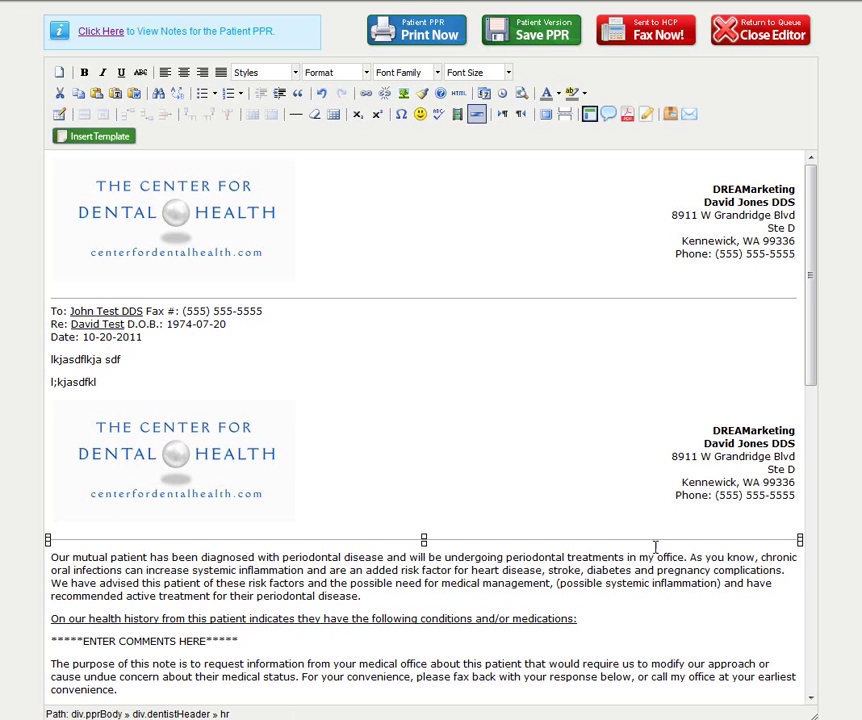
key("ctrl+z")
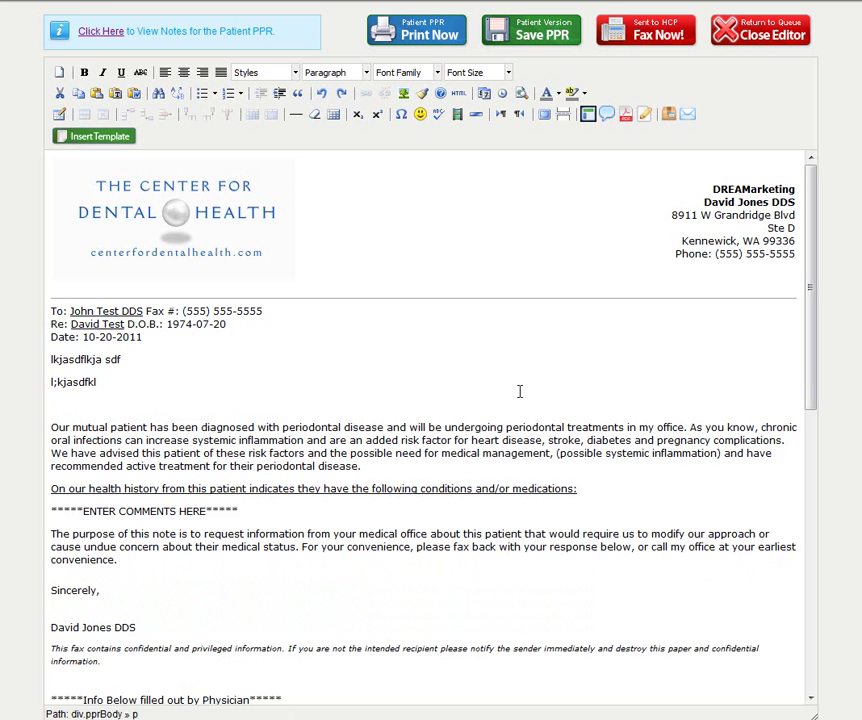
Look through the report from the letter text to the physician's fax-back form
scroll(362, 469, "down", 5)
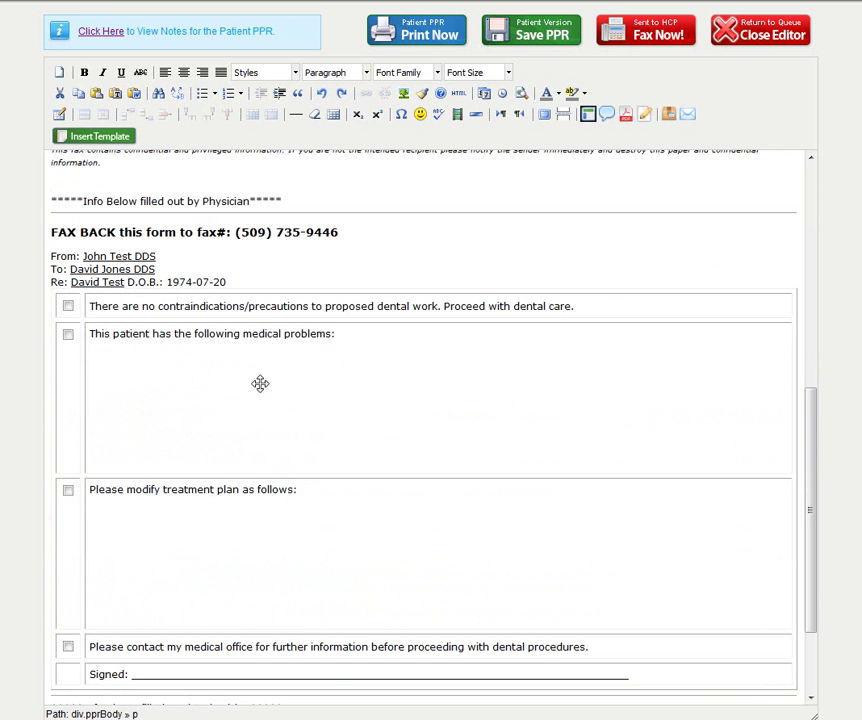
scroll(260, 385, "up", 2)
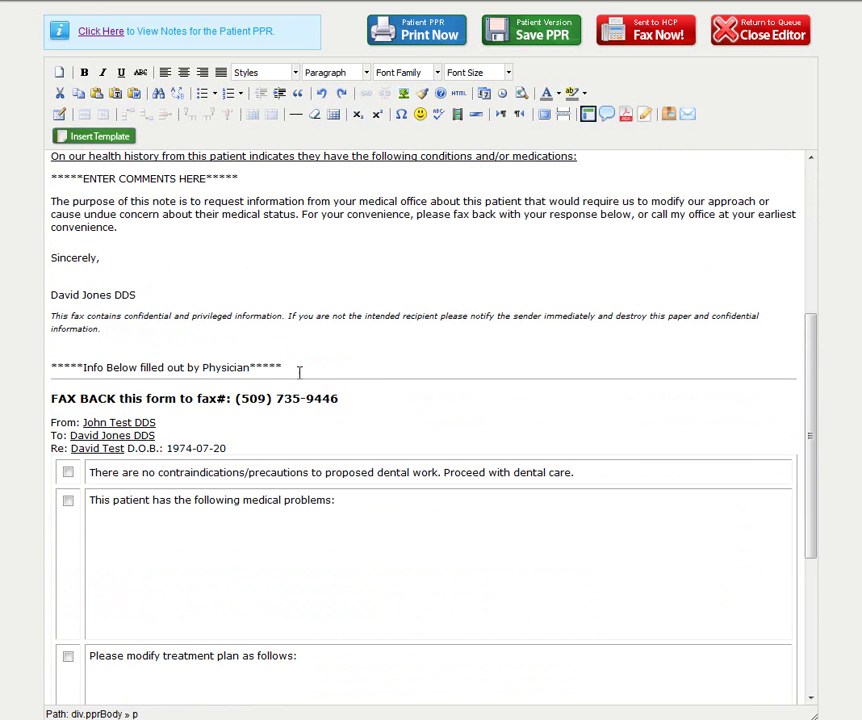
scroll(64, 328, "up", 5)
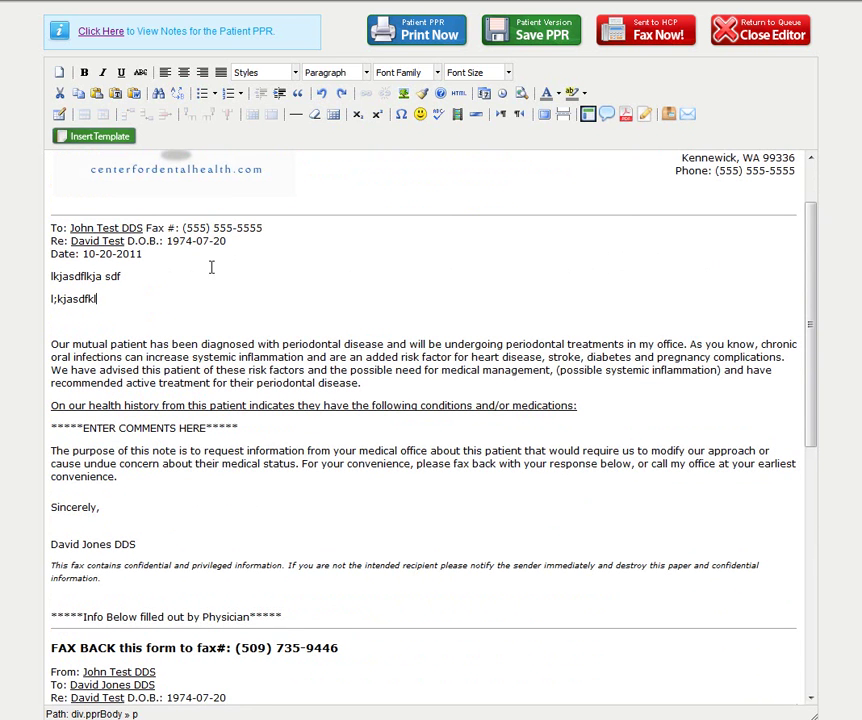
scroll(392, 460, "down", 3)
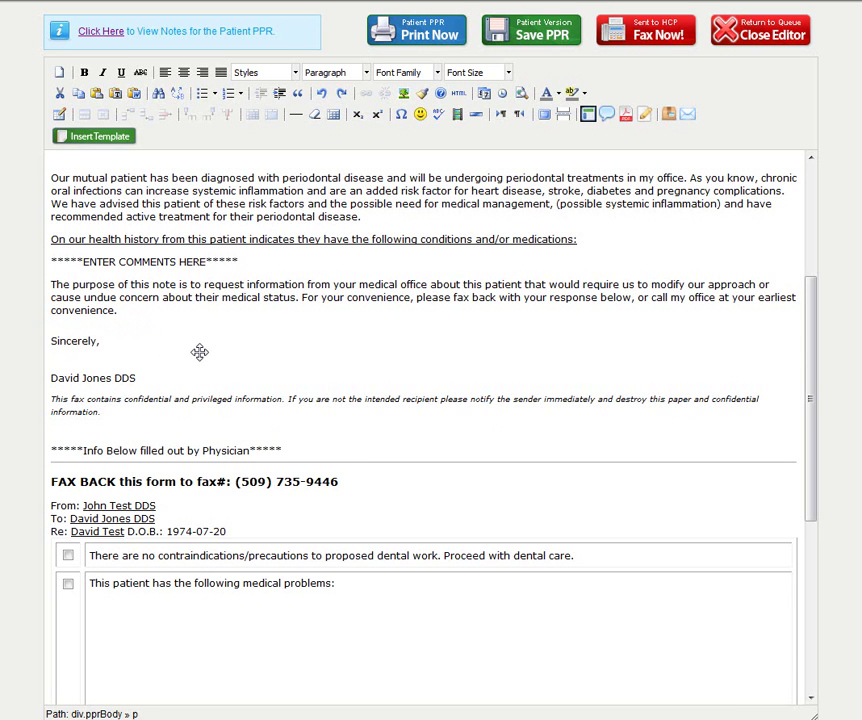
scroll(280, 394, "up", 5)
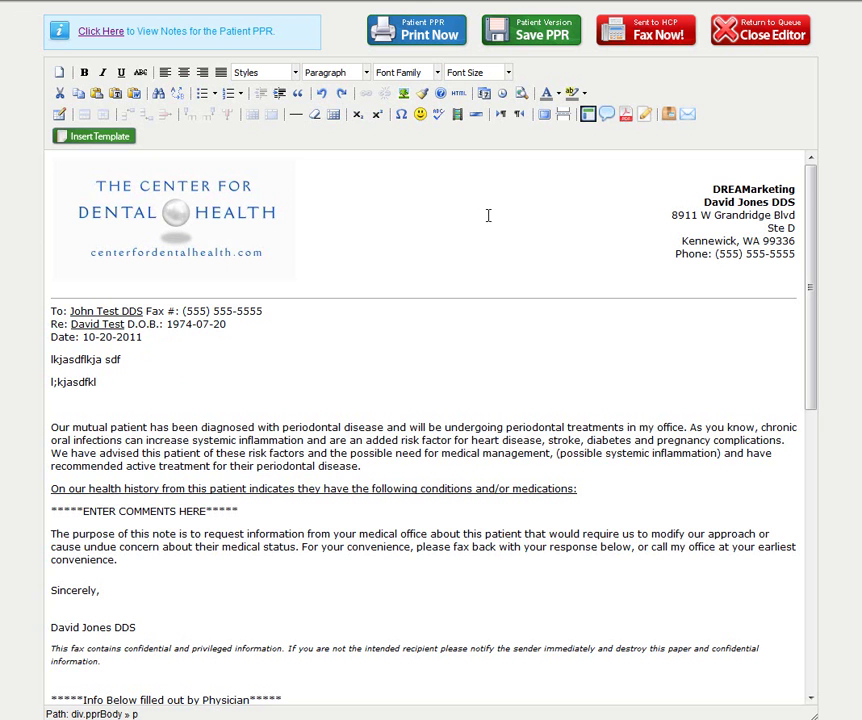
Try to print the patient report with its comments placeholder still unedited, and return to the editor
scroll(428, 284, "down", 7)
scroll(428, 296, "up", 7)
left_click(421, 35)
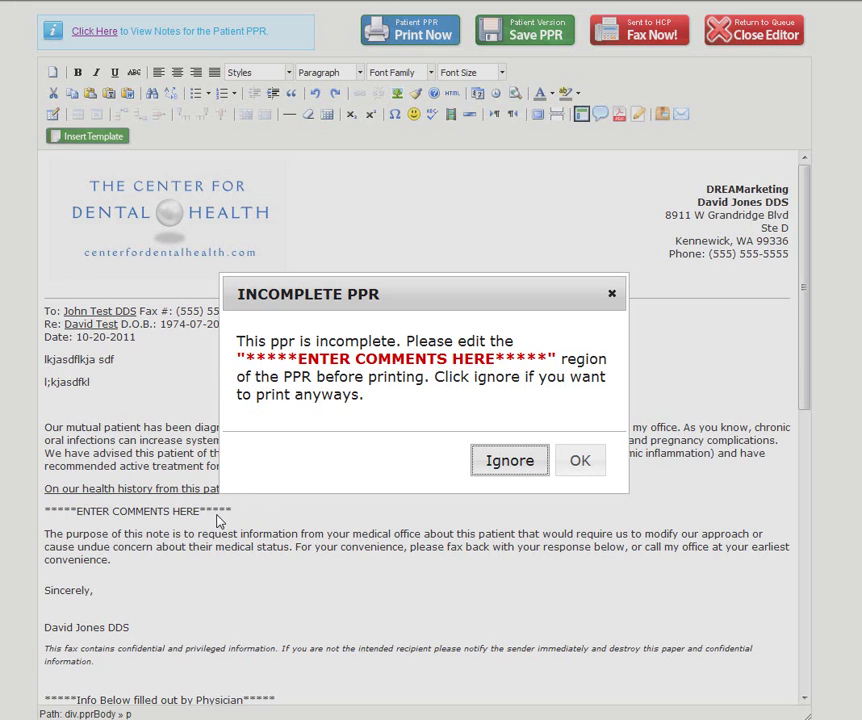
left_click(578, 462)
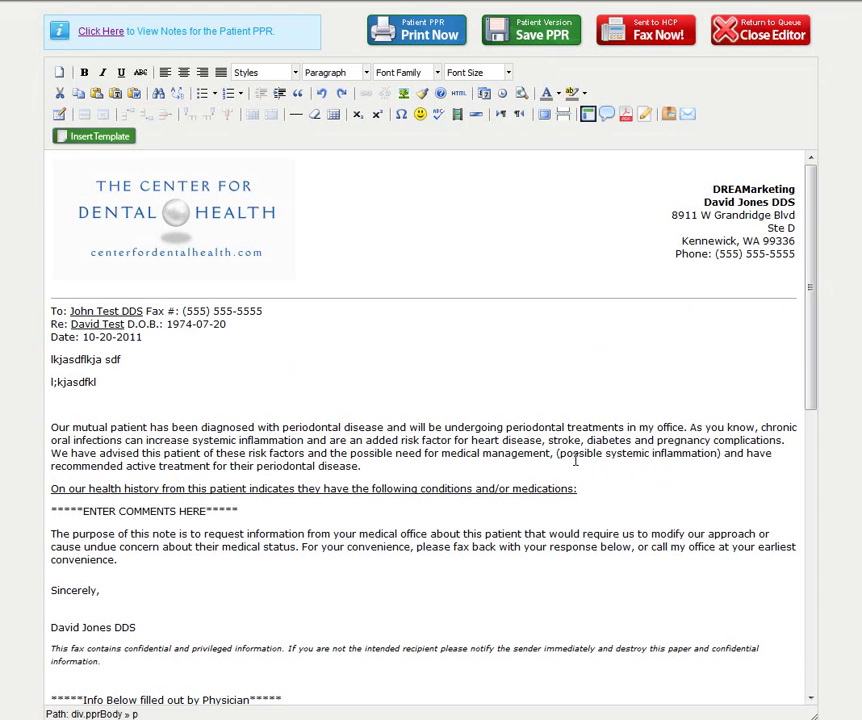
Replace the ENTER COMMENTS HERE placeholder with lines ";lkajsdflkj", "lajsdlfkj", "lkjasdlkfj" and "lkjasd;lfkj", followed by a blank line
triple_click(231, 513)
type(";lkajsdflkj")
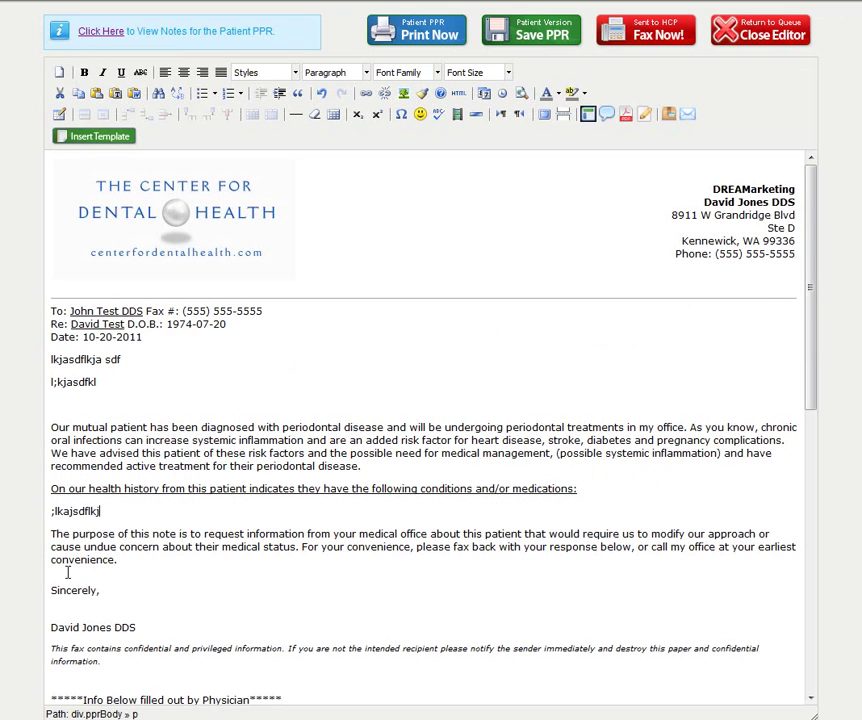
key("Return")
type("lajsdflkj")
key("Return")
type("lkajsdlkfj")
key("Return")
type("lkjasd;lfkj")
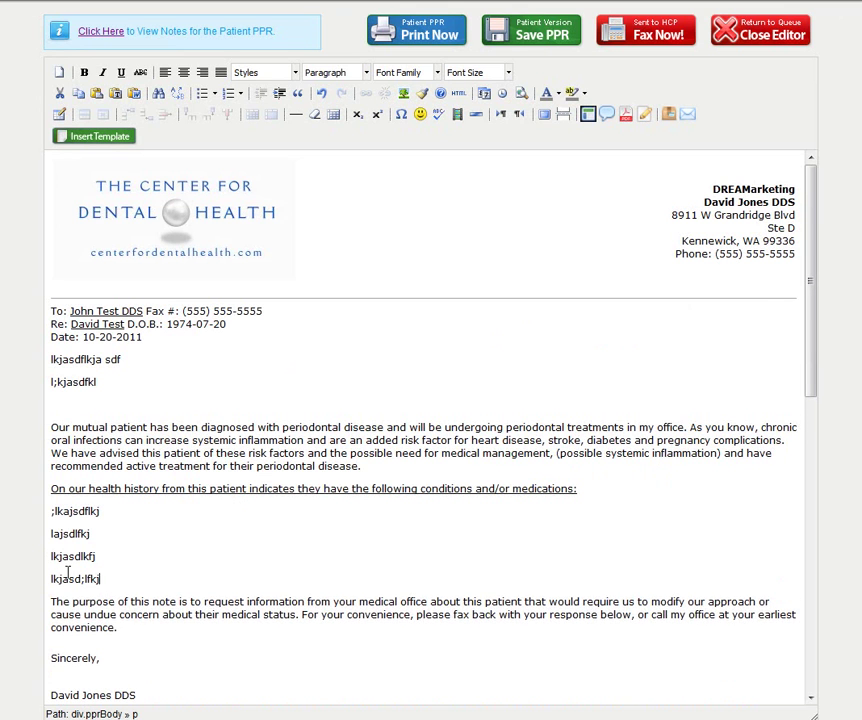
key("Return")
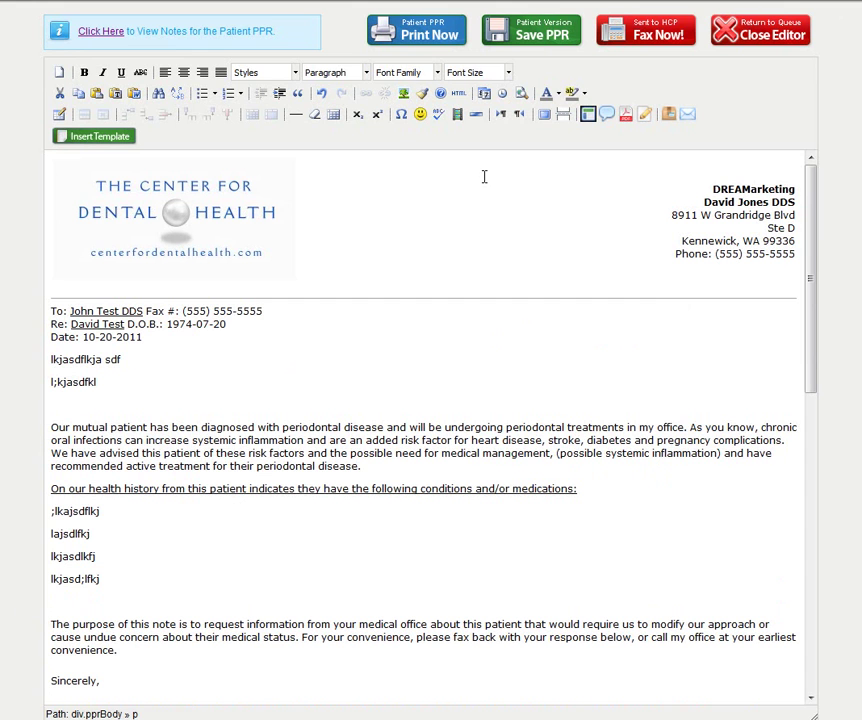
Issue the print command for the completed report and cancel the printer selection dialog
left_click(430, 37)
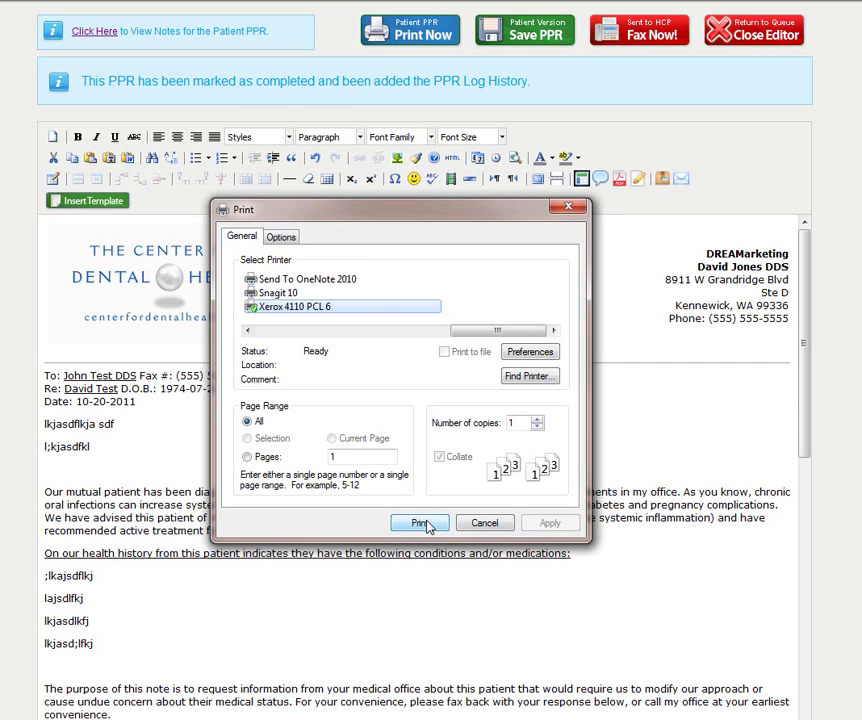
left_click(498, 525)
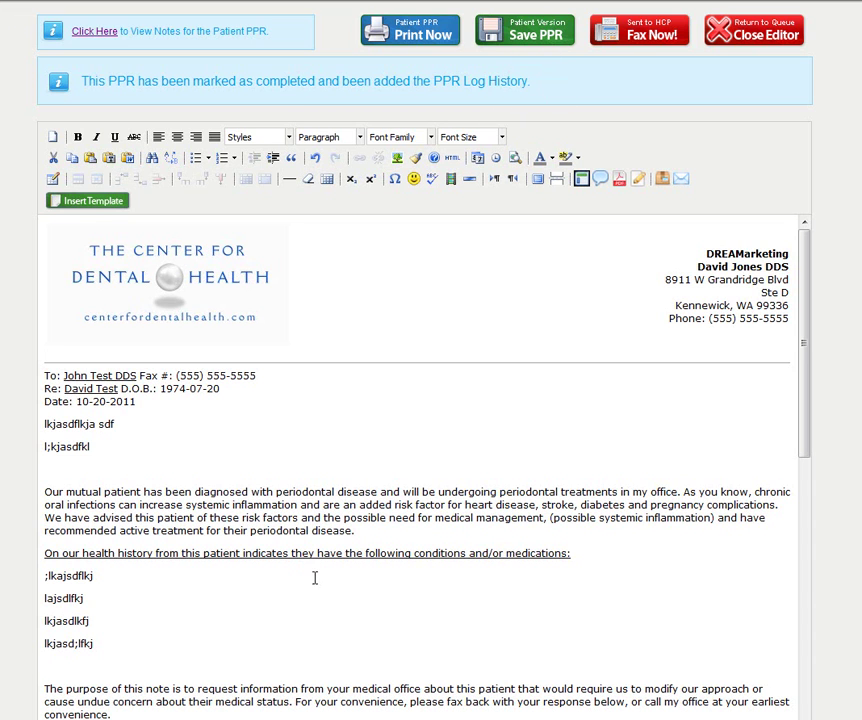
Save the letter to the patient's file and fax the report to the physician, confirming both
left_click(527, 38)
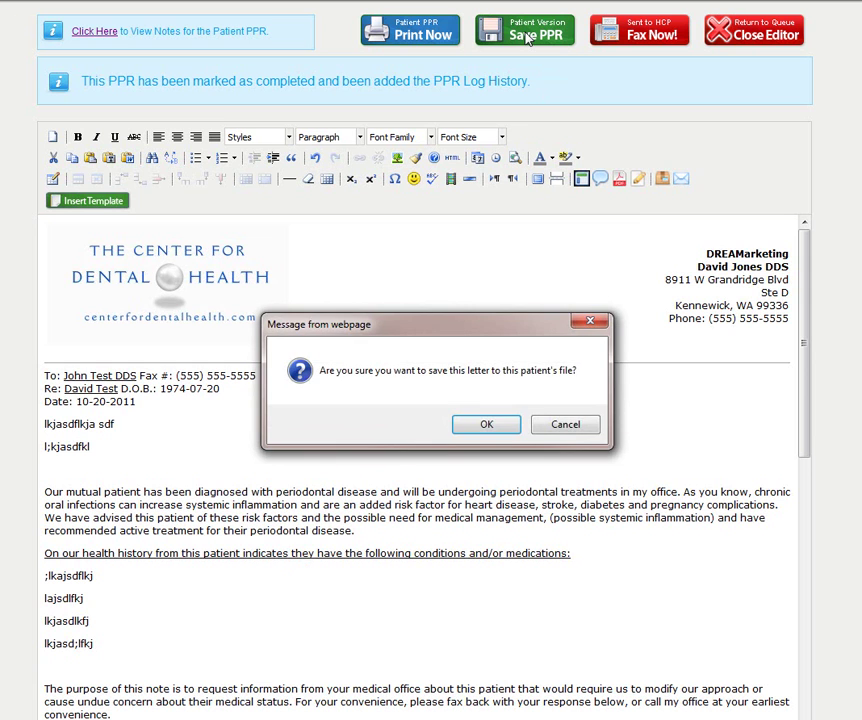
left_click(497, 426)
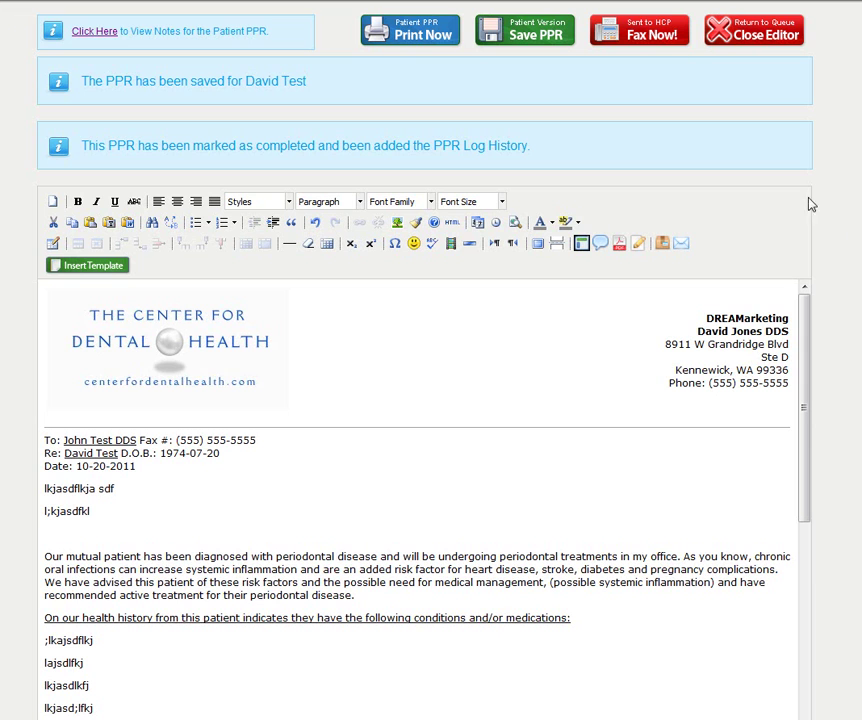
left_click(647, 37)
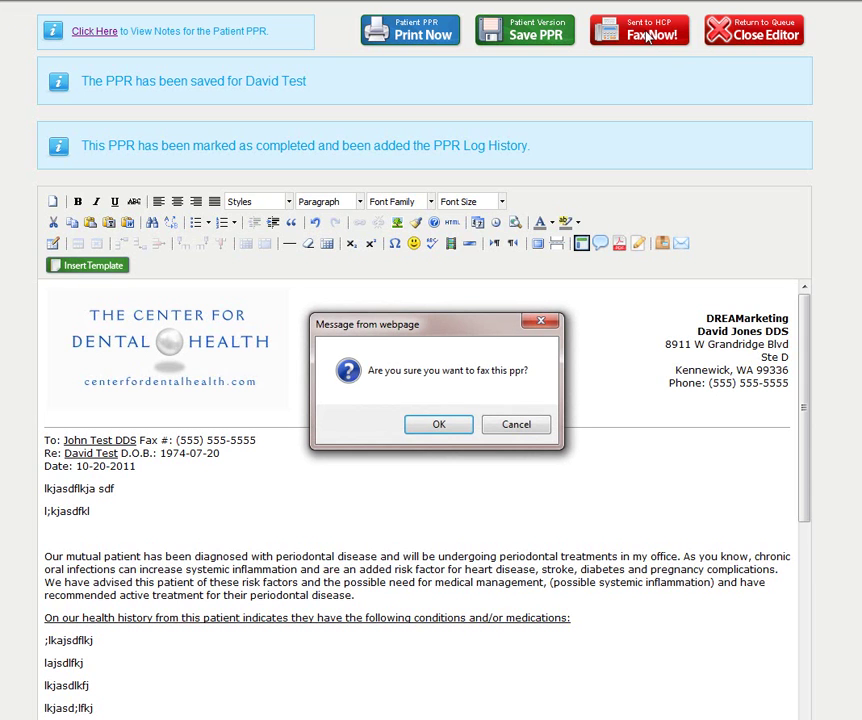
left_click(441, 433)
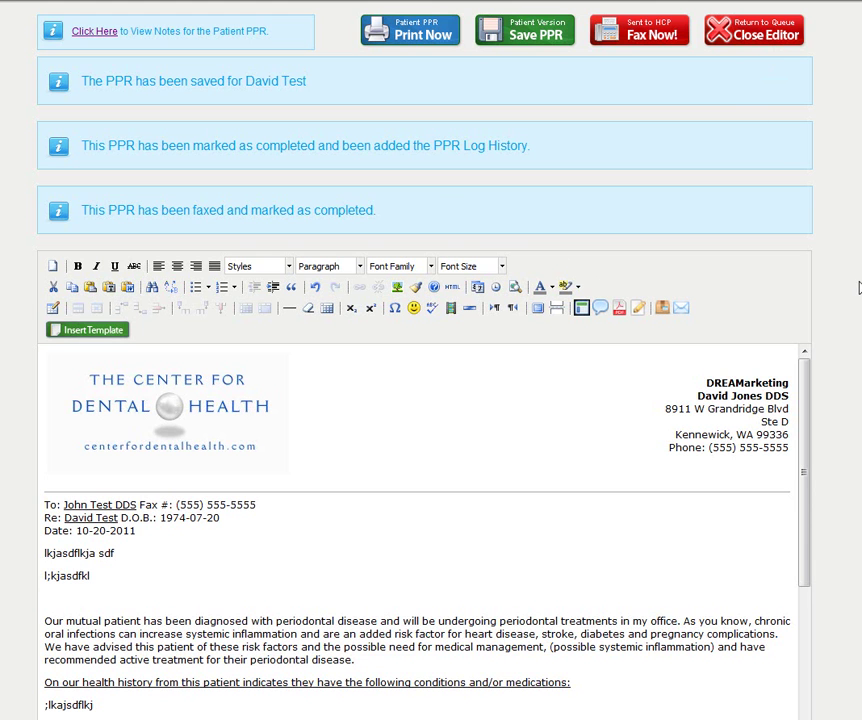
Close the report editor, saving the changes to the patient PPR
scroll(179, 115, "down", 2)
scroll(392, 339, "down", 3)
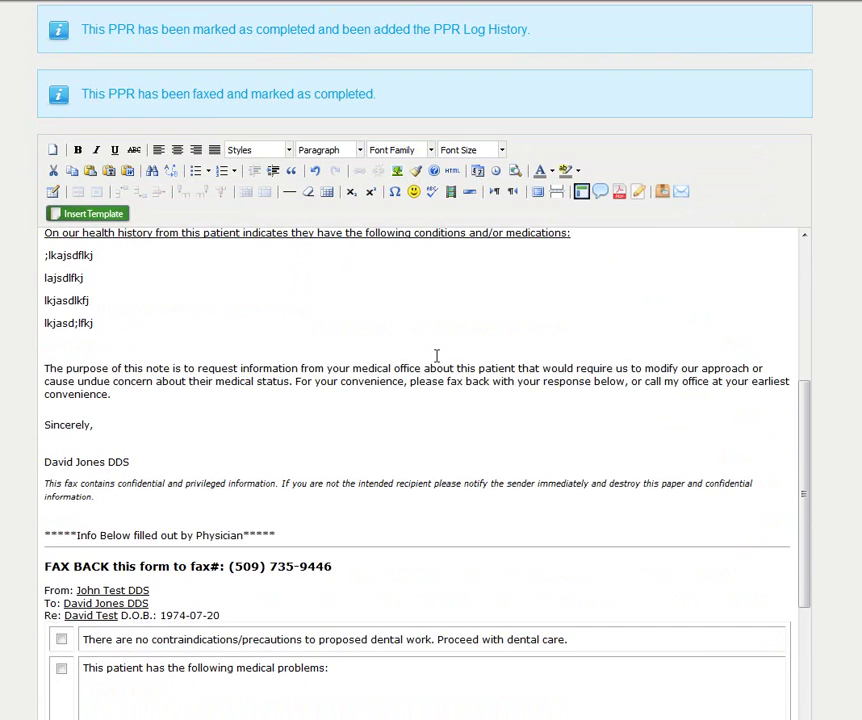
scroll(595, 382, "up", 1)
scroll(595, 382, "up", 2)
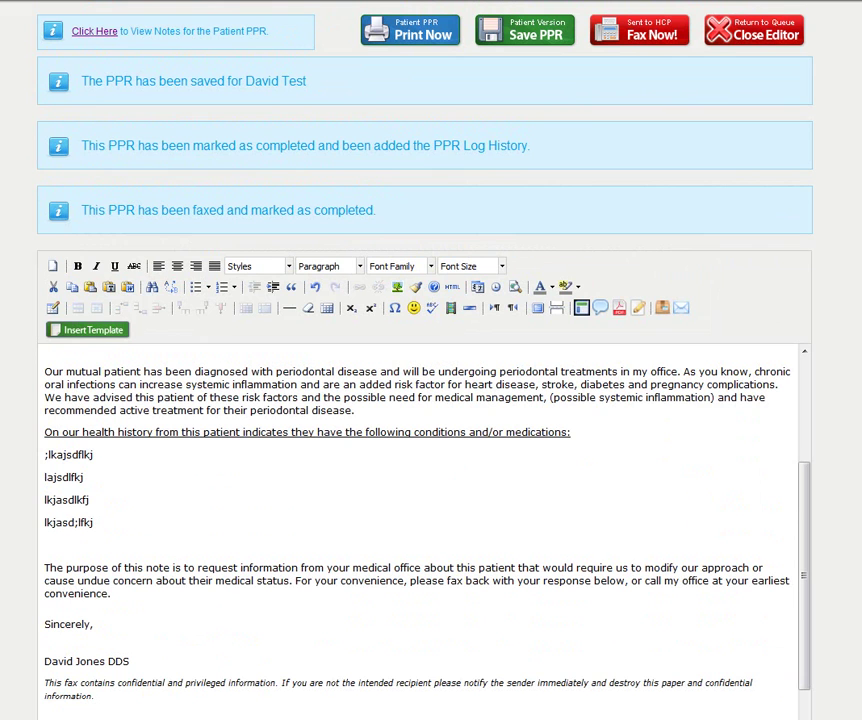
left_click(757, 34)
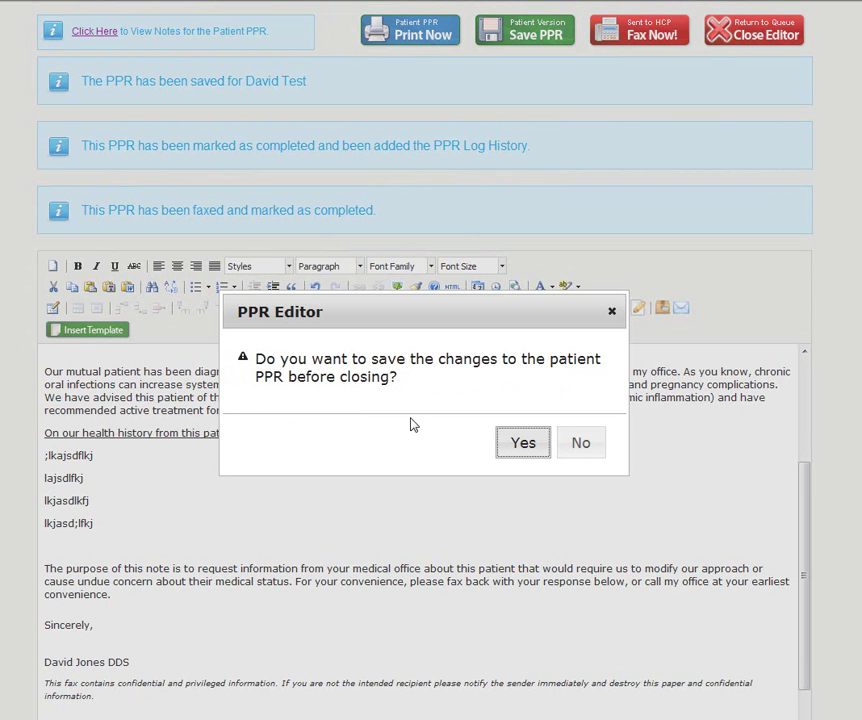
left_click(524, 444)
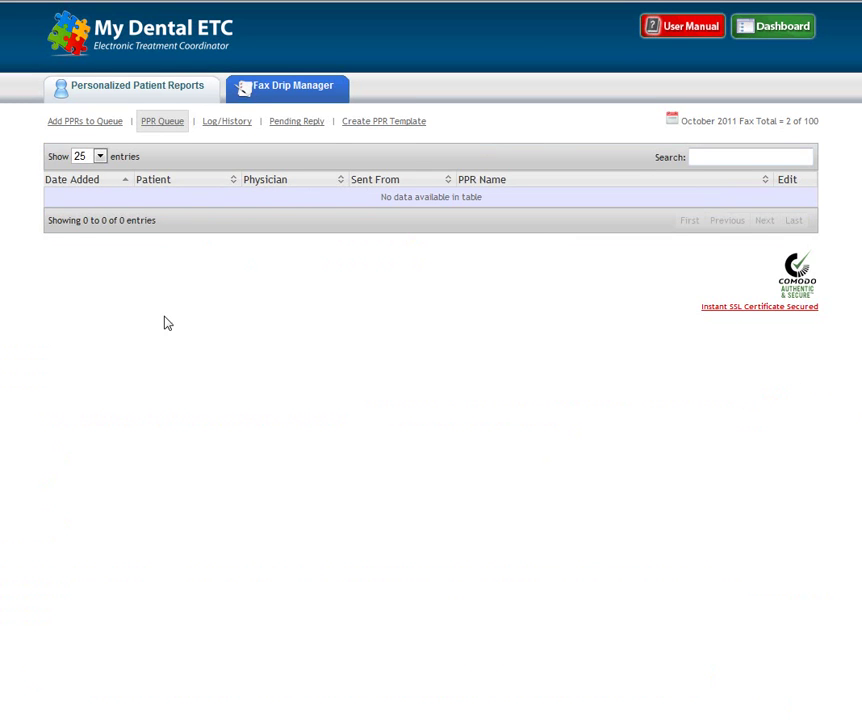
Open the edited Perio DX - Brief report dated 2011-10-20 from the log history for editing
left_click(230, 125)
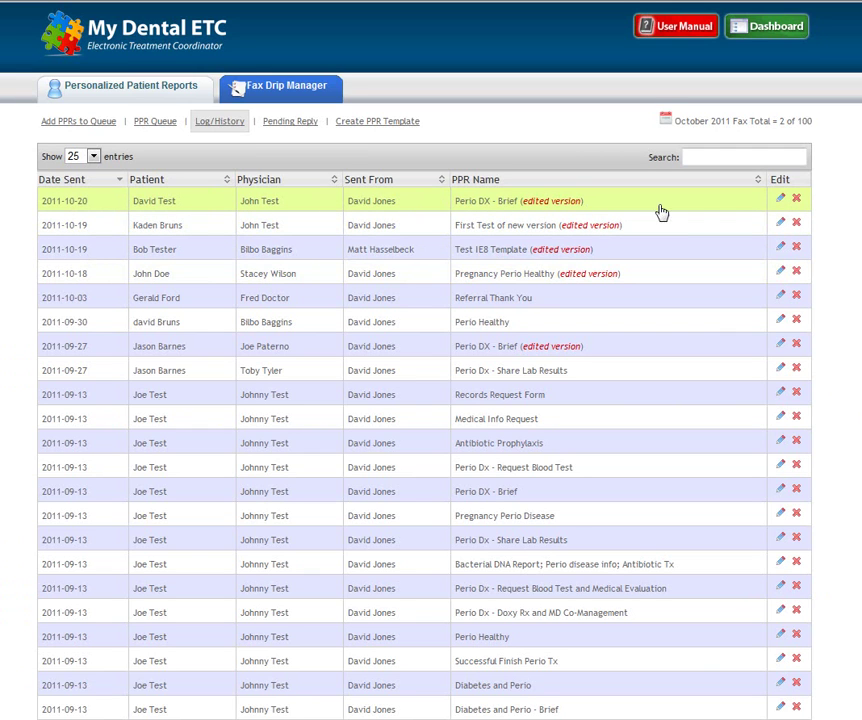
left_click(782, 201)
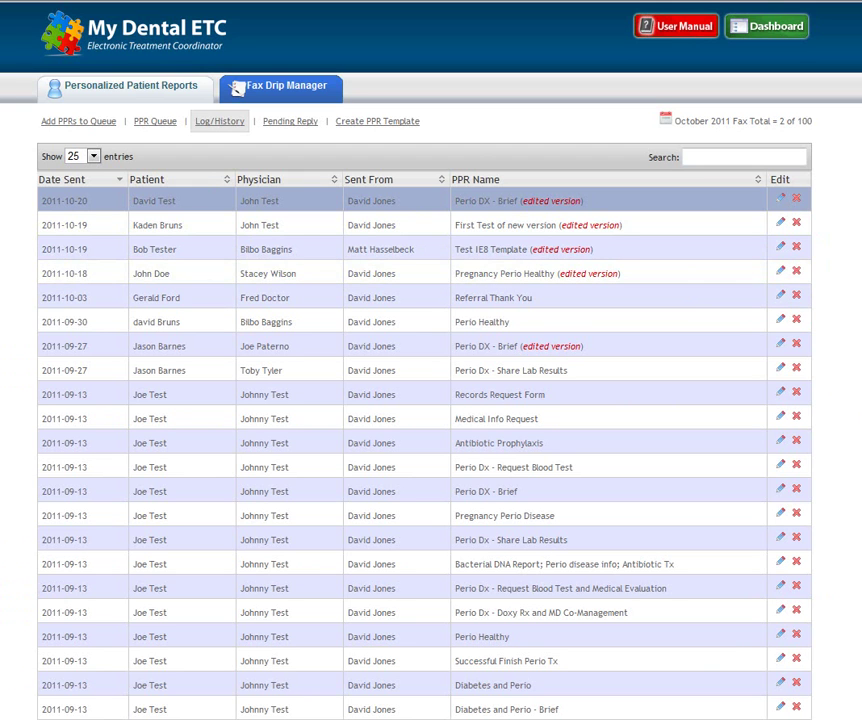
left_click(782, 201)
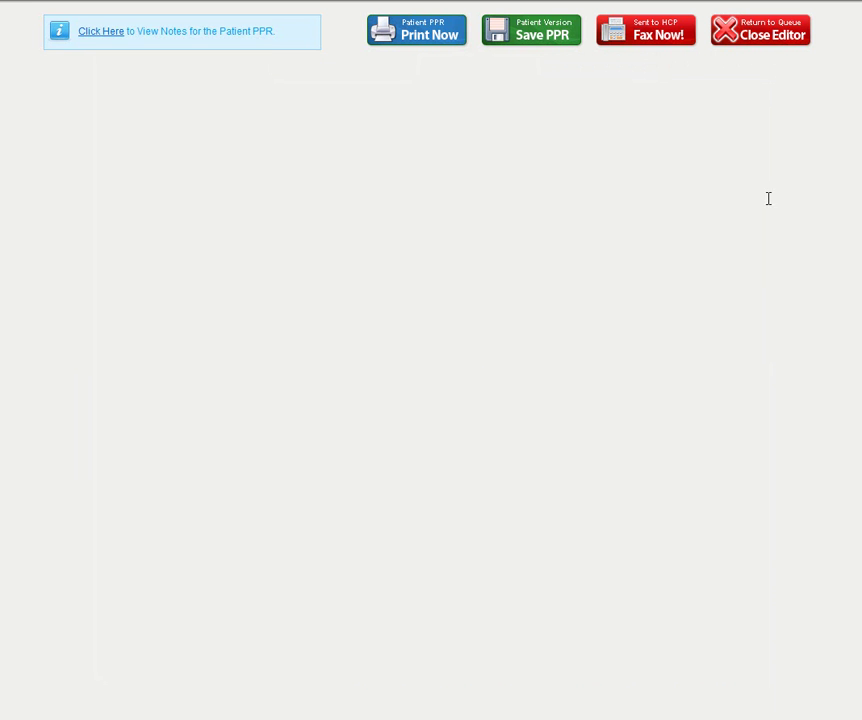
Look through the reopened report and close the editor without saving changes
scroll(552, 371, "down", 7)
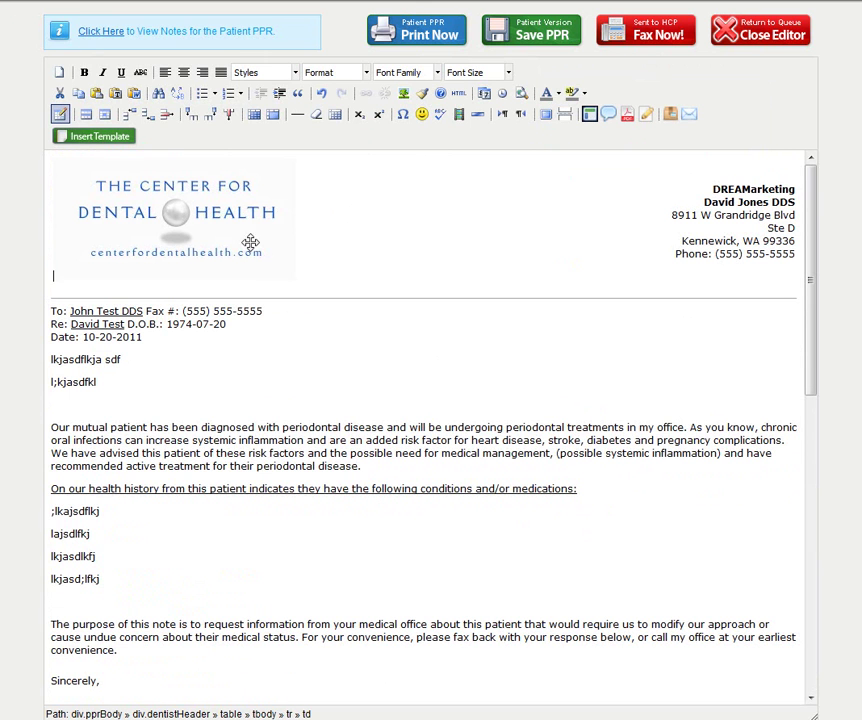
scroll(454, 531, "down", 5)
scroll(496, 535, "up", 5)
left_click(785, 32)
left_click(580, 441)
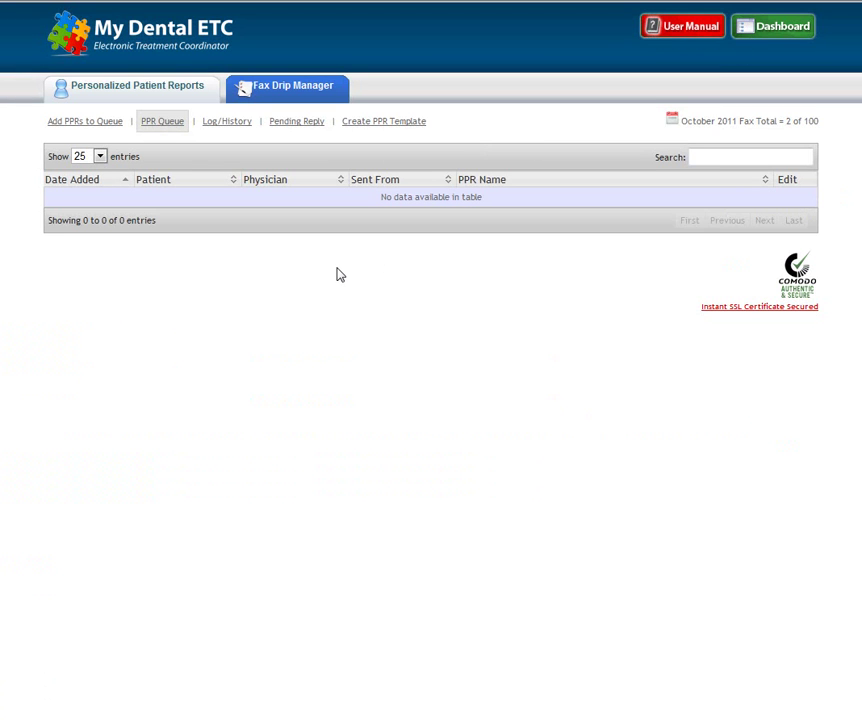
Open the editor for creating a new custom PPR template
left_click(385, 126)
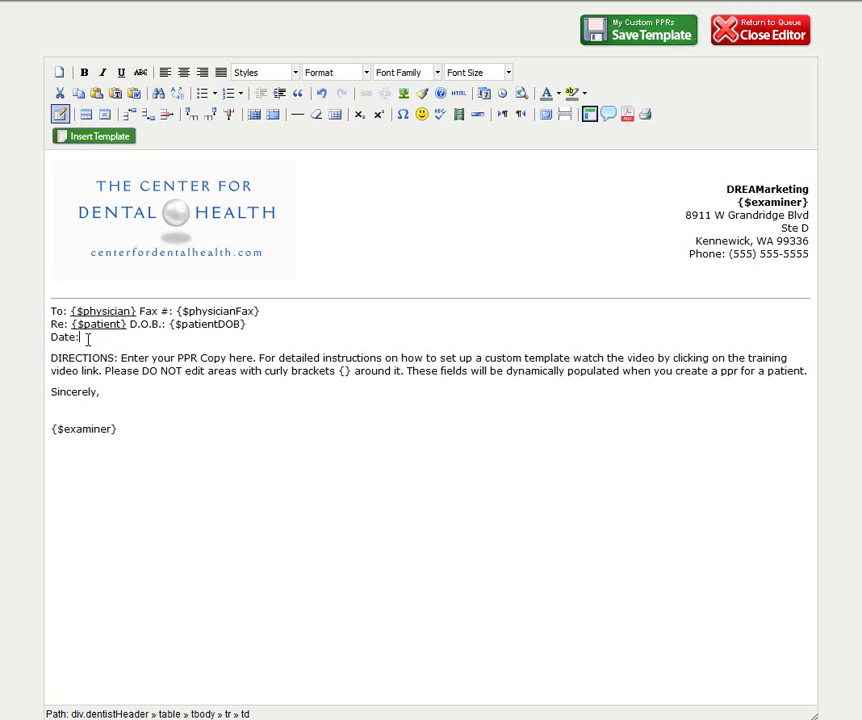
left_click_drag(80, 337, 55, 303)
key("Delete")
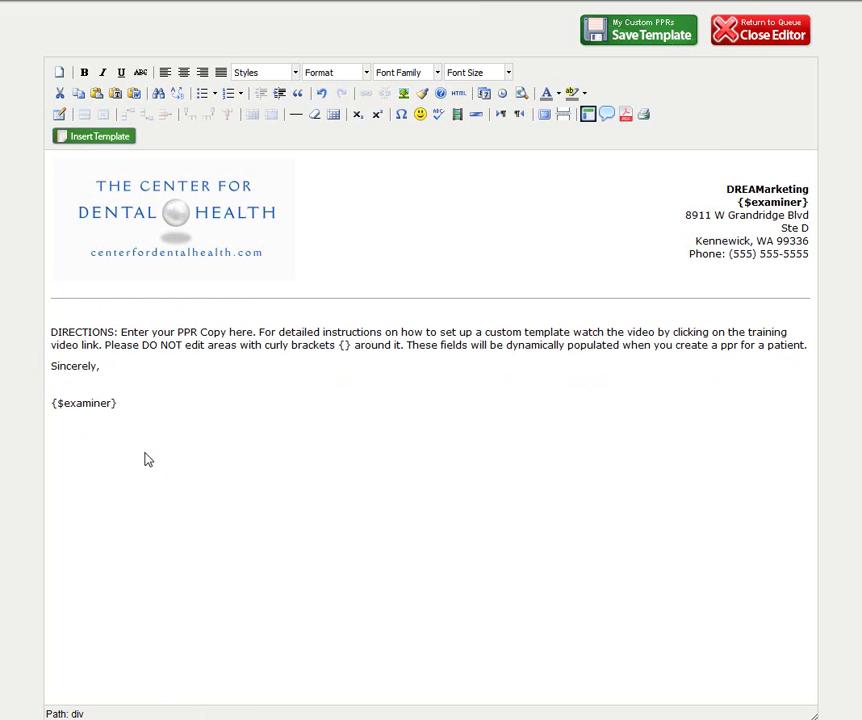
left_click(75, 140)
left_click(100, 339)
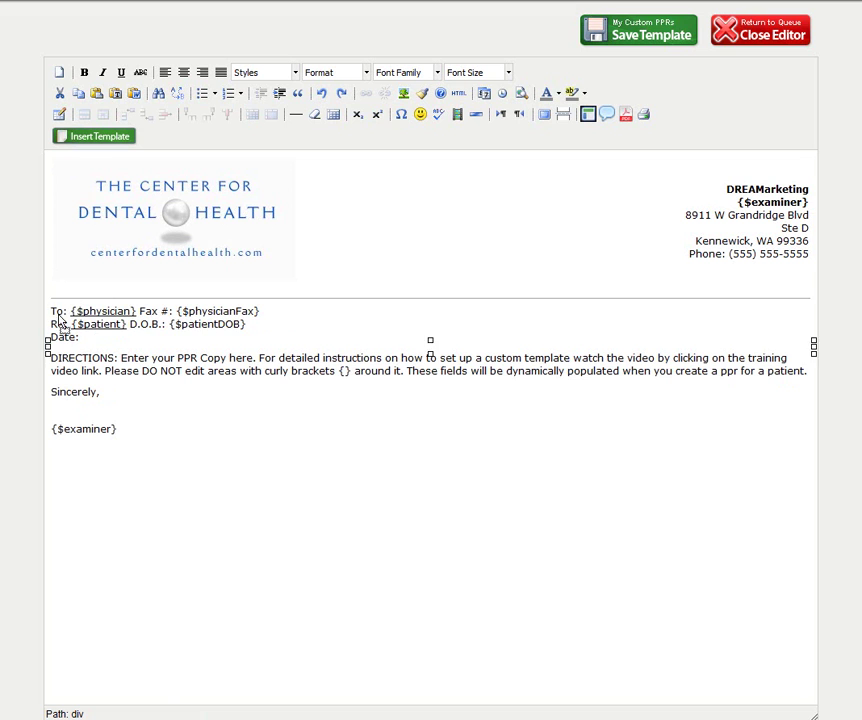
left_click(65, 328)
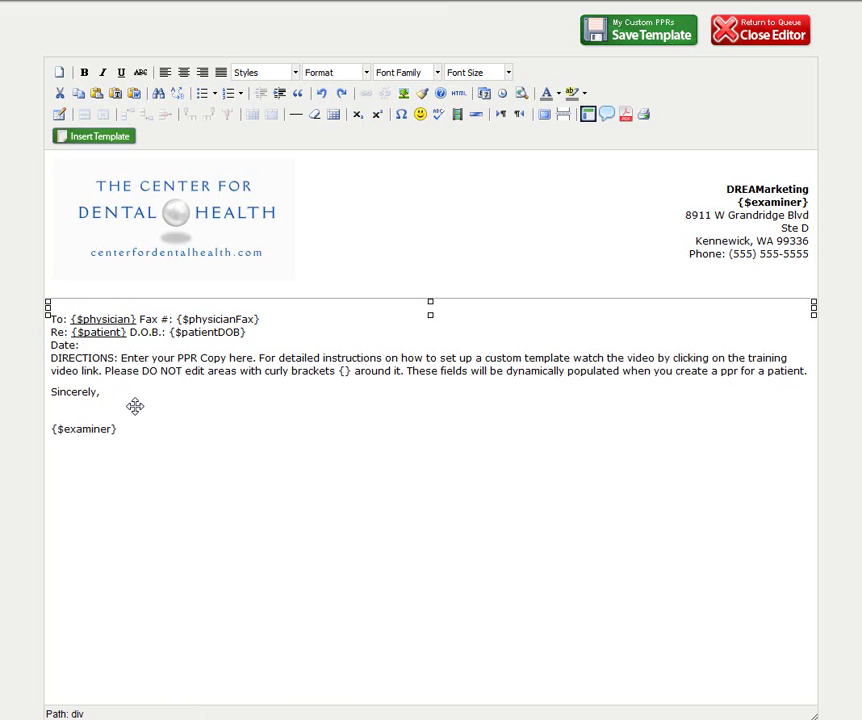
left_click(135, 405)
left_click(82, 338)
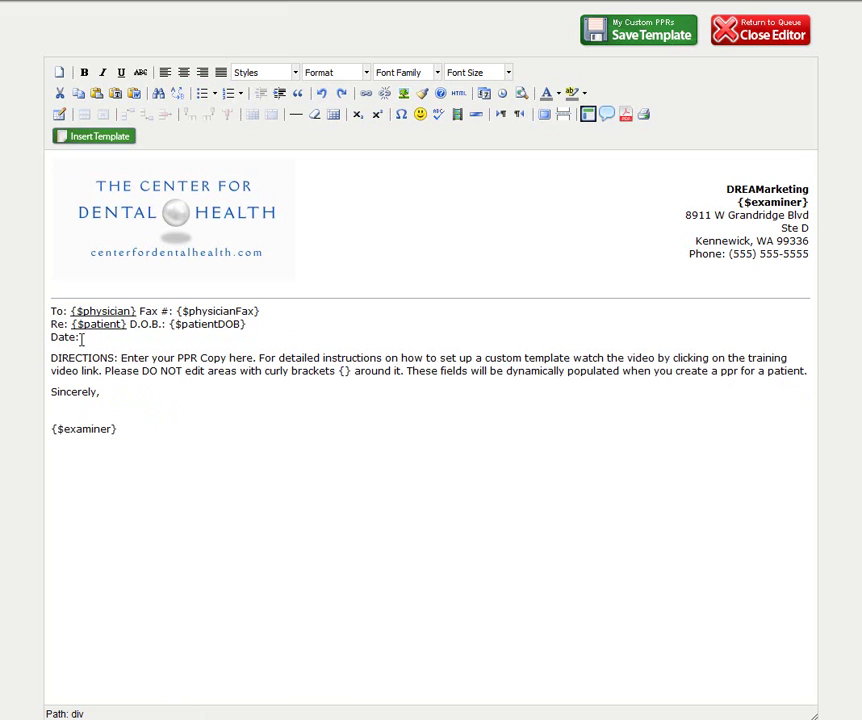
Replace the To, Re and Date block below the header with the predefined "To, Patient, Date" template content
triple_click(82, 338)
key("Delete")
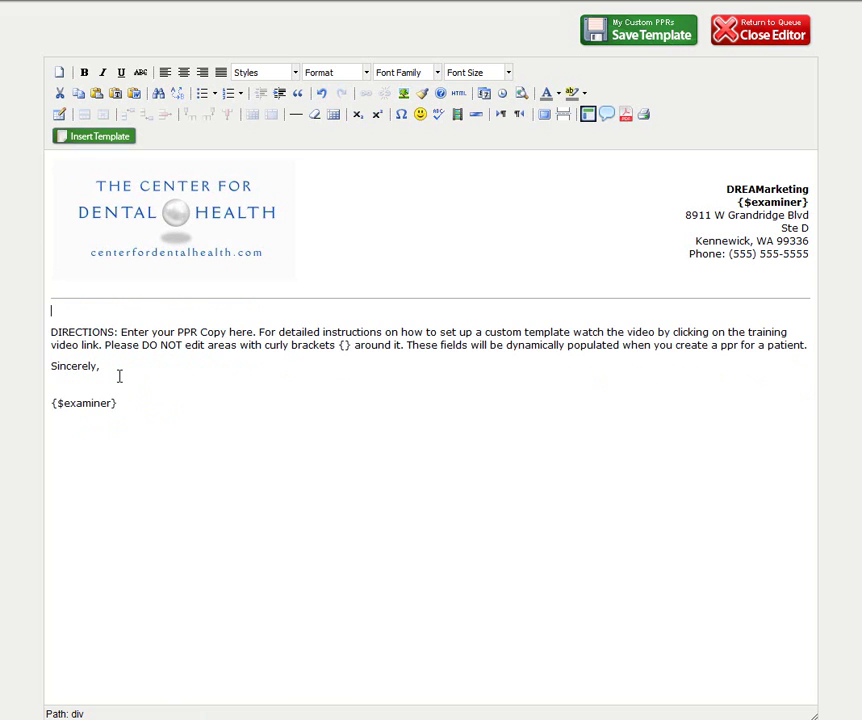
left_click(100, 137)
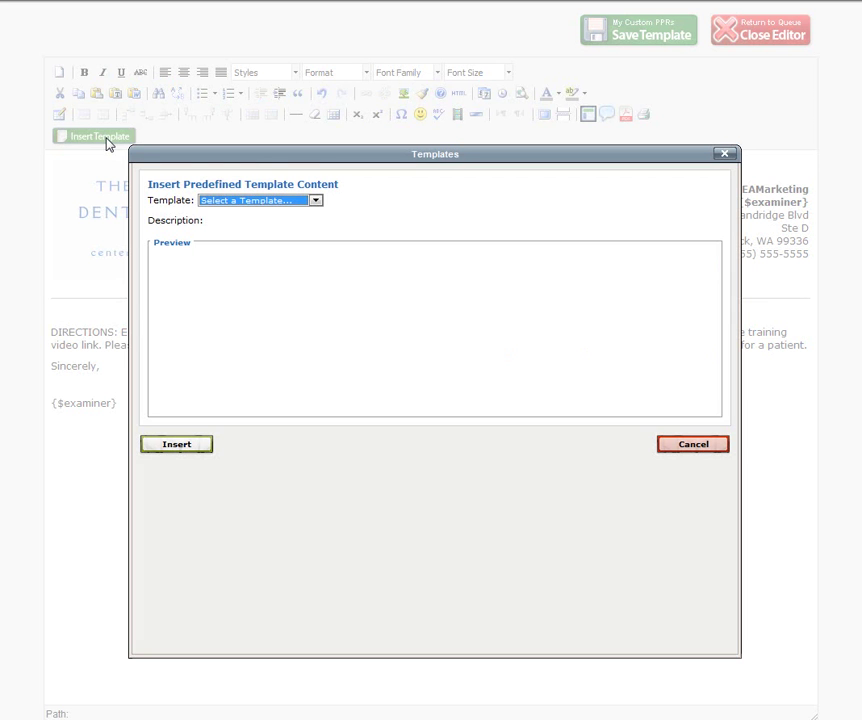
left_click(246, 204)
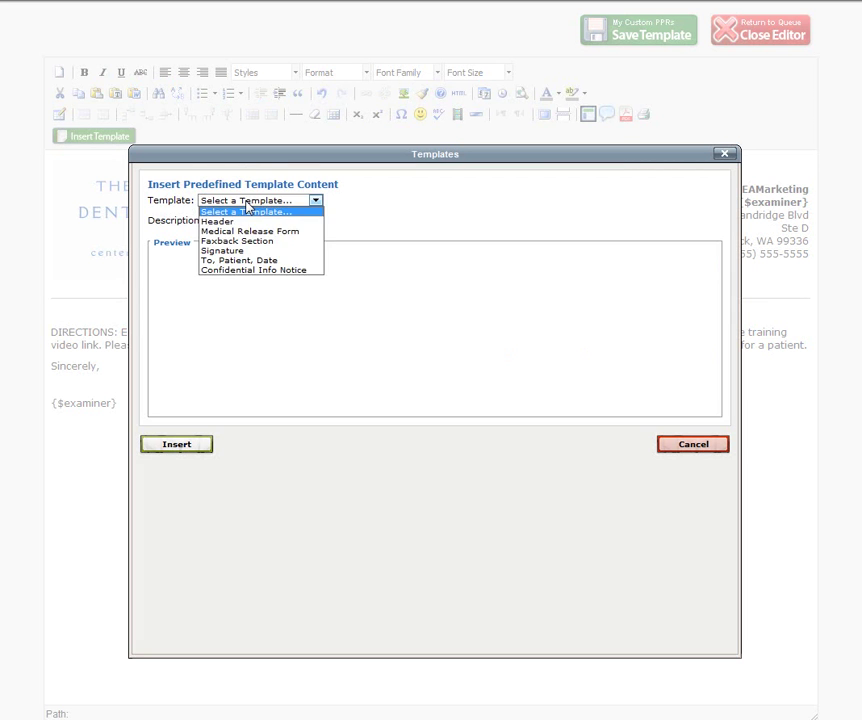
left_click(260, 263)
left_click(190, 447)
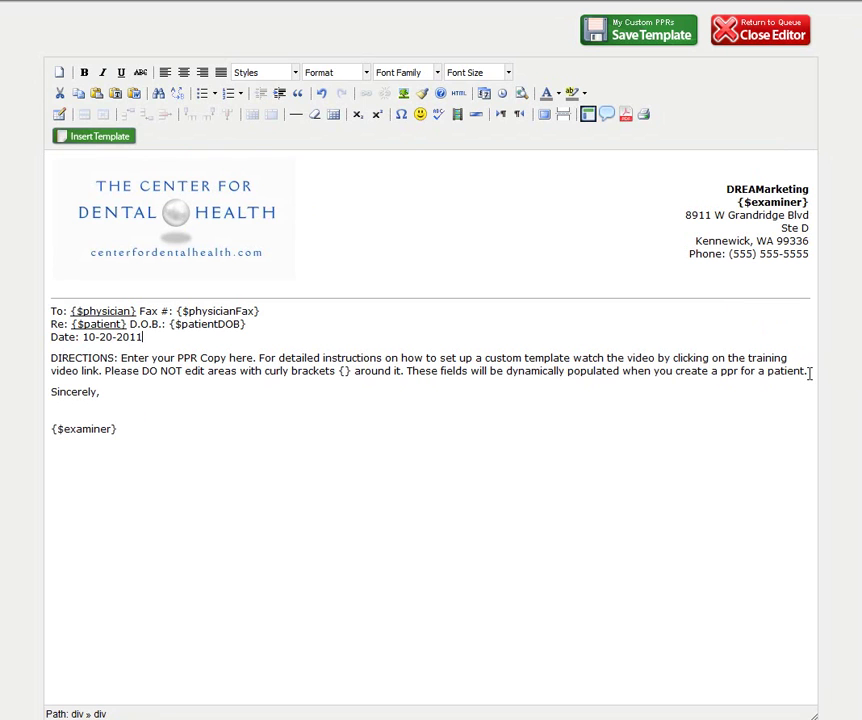
Replace the DIRECTIONS paragraph in the template body with the sample text "lkjasdlkfjas fd" and a line break before the period
left_click_drag(805, 371, 75, 366)
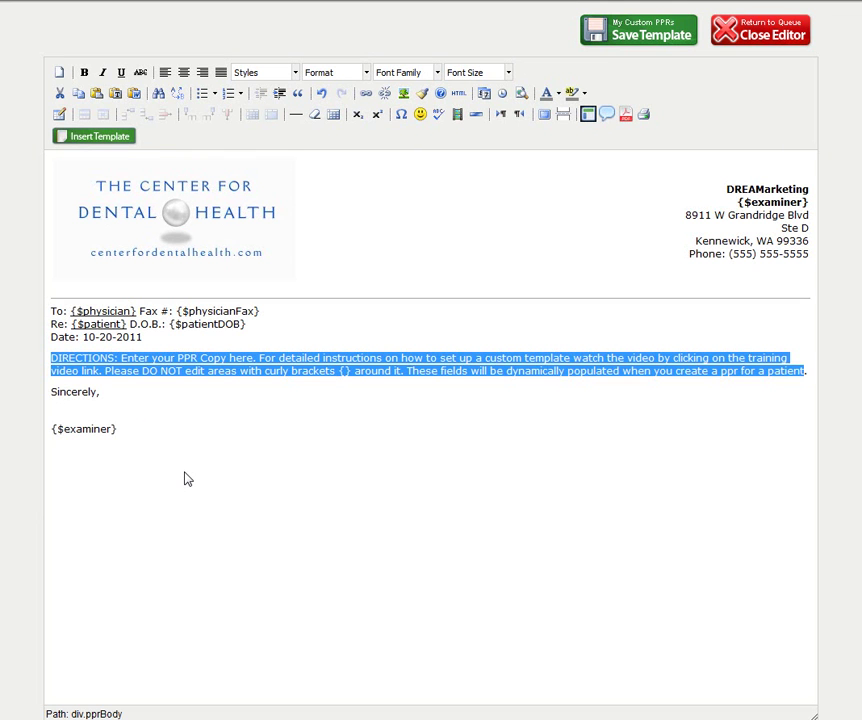
type("lkjasdlkfjas fd")
key("Return")
type(".")
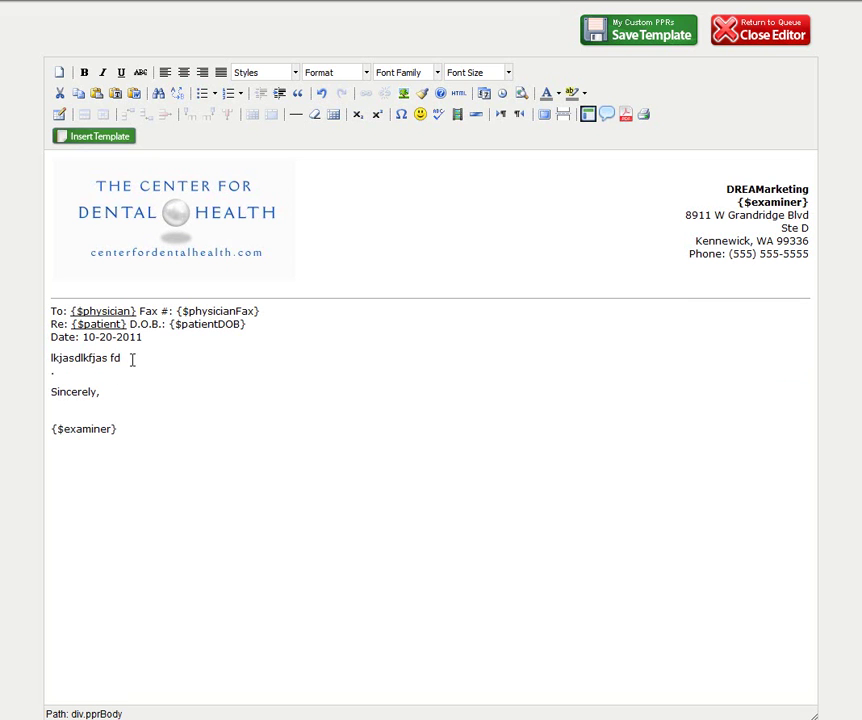
Replace the sample text with the message running from "Thank you for your quick reply" to "combine the two", and remove the stray period
left_click_drag(175, 360, 64, 362)
type("Thank you for your quick reply. I looked at the design you sent over, and it is the same color and design scheme I selected today! :)  I would like to change his picture to the one I attached to the order that I sent in today. Also I love the bio you have on the cover, I did attach a bio today on the order...maybe I can try to combine the two")
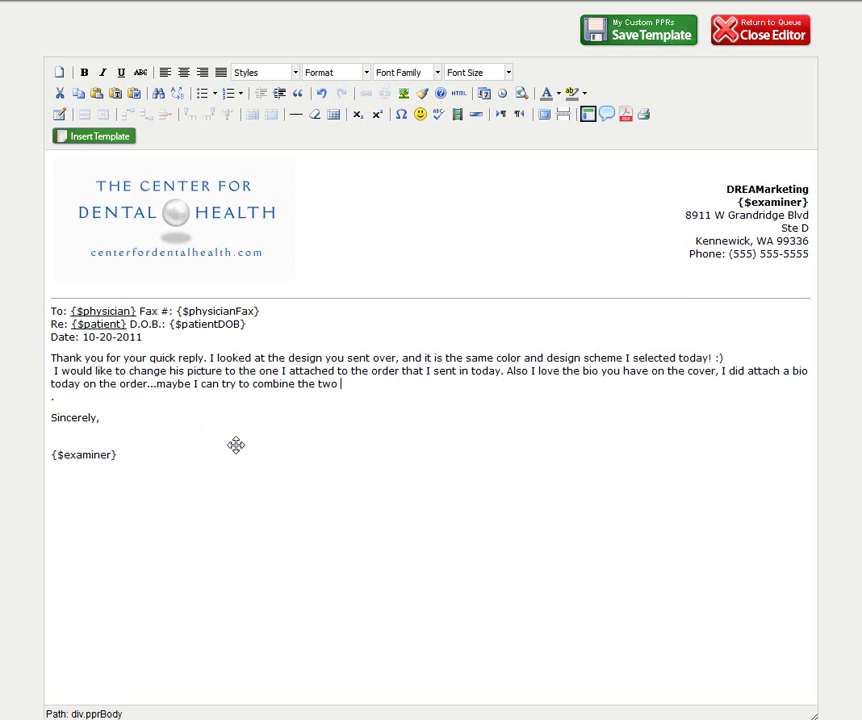
key("BackSpace")
key("BackSpace")
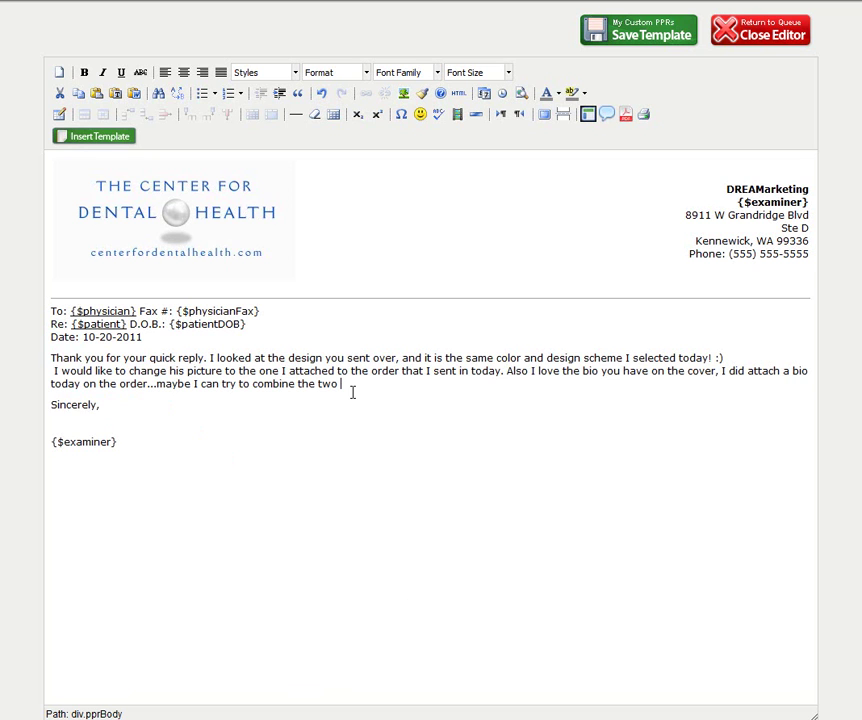
Add a blank line after the message and remove the leading space before "I would like to change his picture"
key("Return")
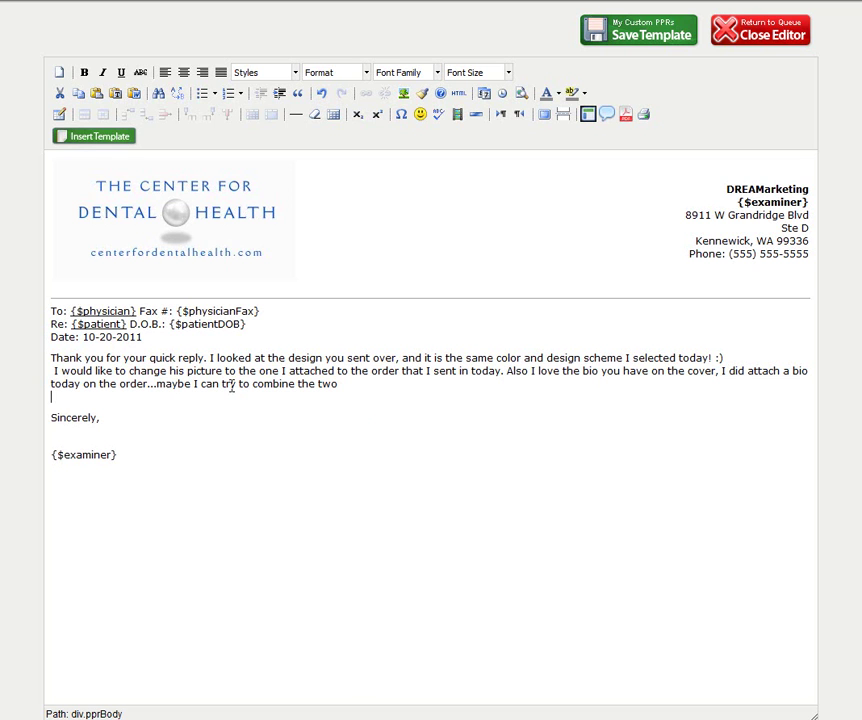
left_click(54, 368)
key("BackSpace")
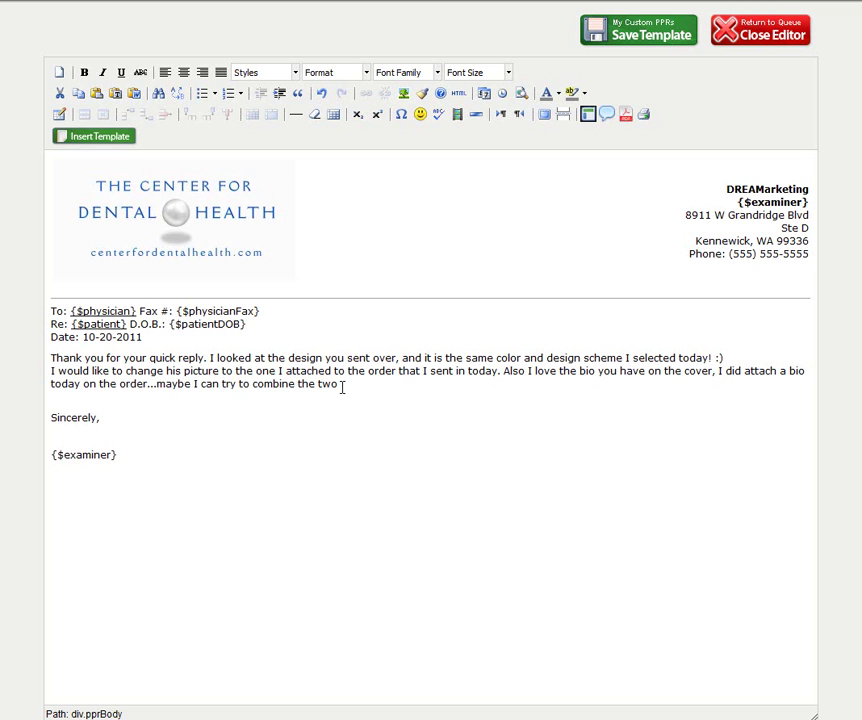
Below the message, add a numbered list with the four items "lkjasdf", "lkjasdl;fkj", "lkajsdflk;j" and "lkajsd;flkj", and end the list
left_click(342, 387)
key("Return")
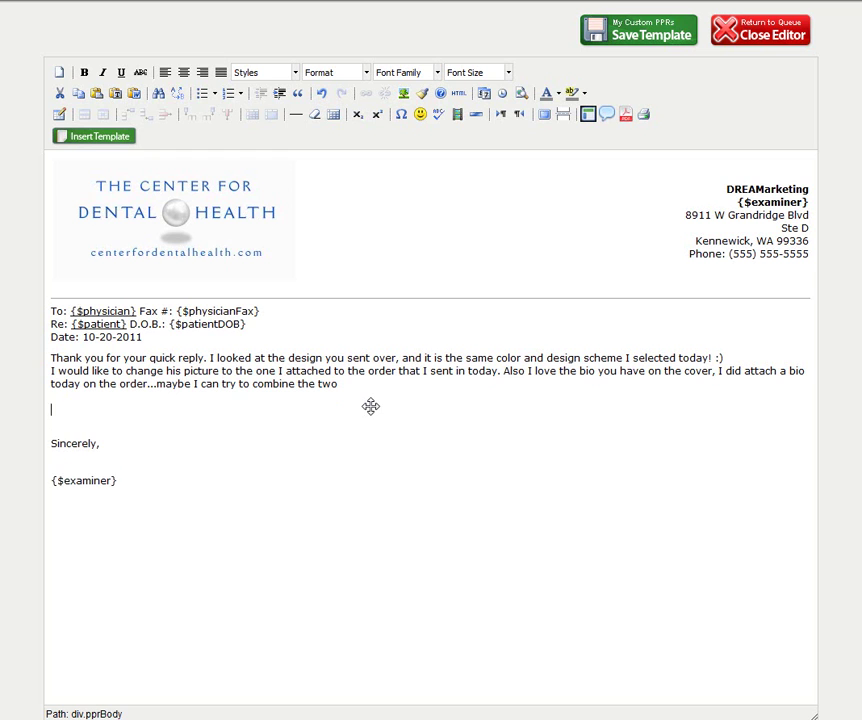
key("Return")
left_click(228, 93)
type("lkjasdf")
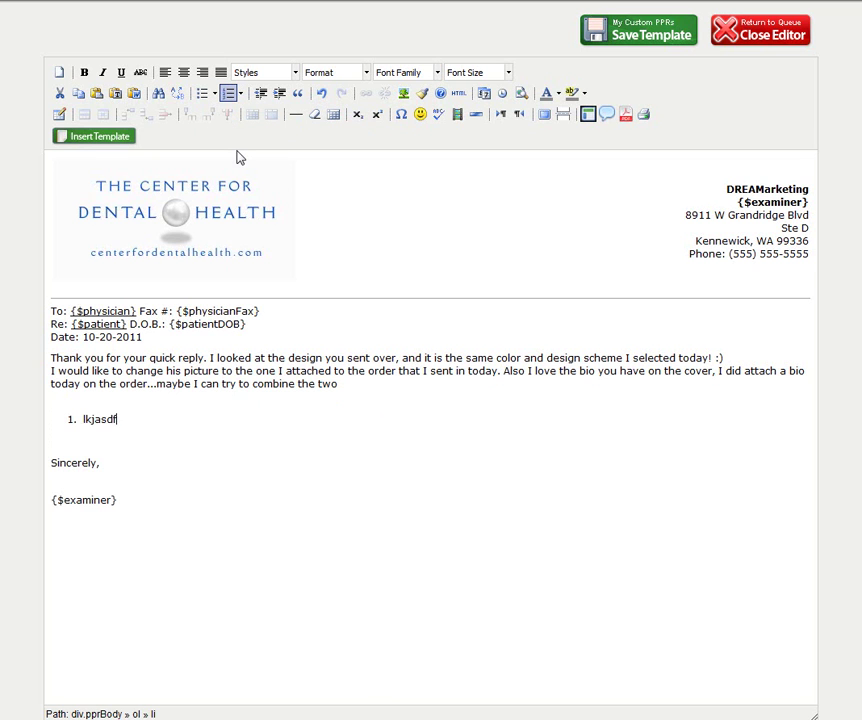
key("Return")
type("lkjasdl;fkj")
key("Return")
type("lkajsdflk;j")
key("Return")
type("lkajsd;flkj")
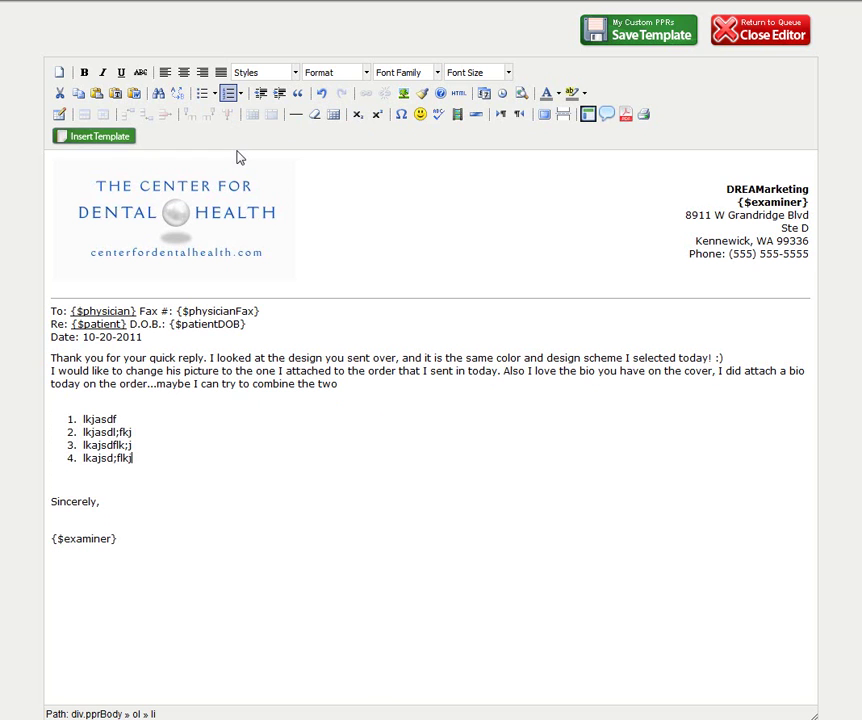
key("Return")
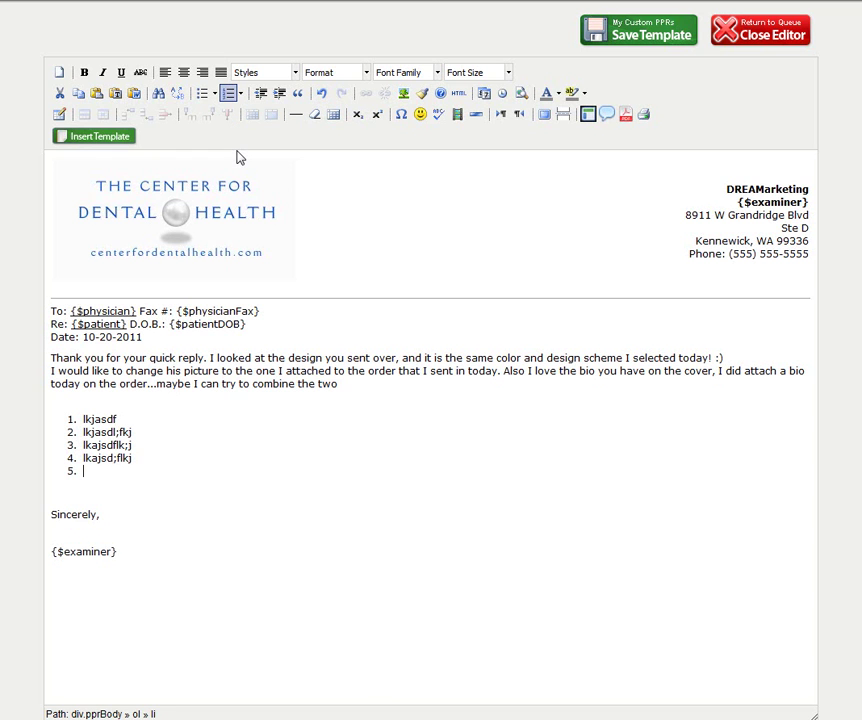
key("Return")
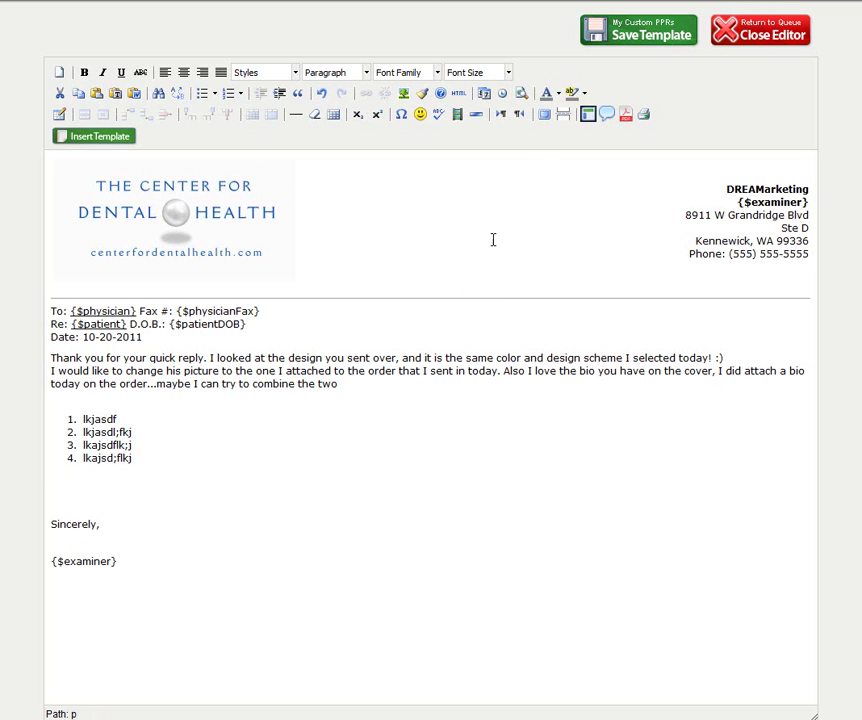
Save the template with title "Test Template", description "Testing New editor" and PPR type Caries, and close the editor
left_click(650, 38)
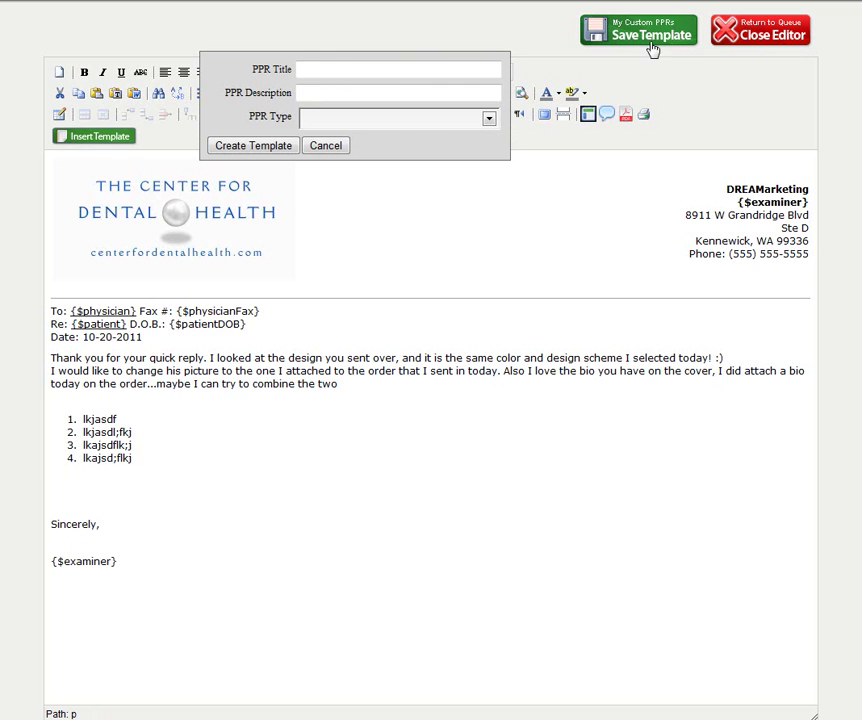
left_click(317, 68)
type("Test Template")
left_click(327, 95)
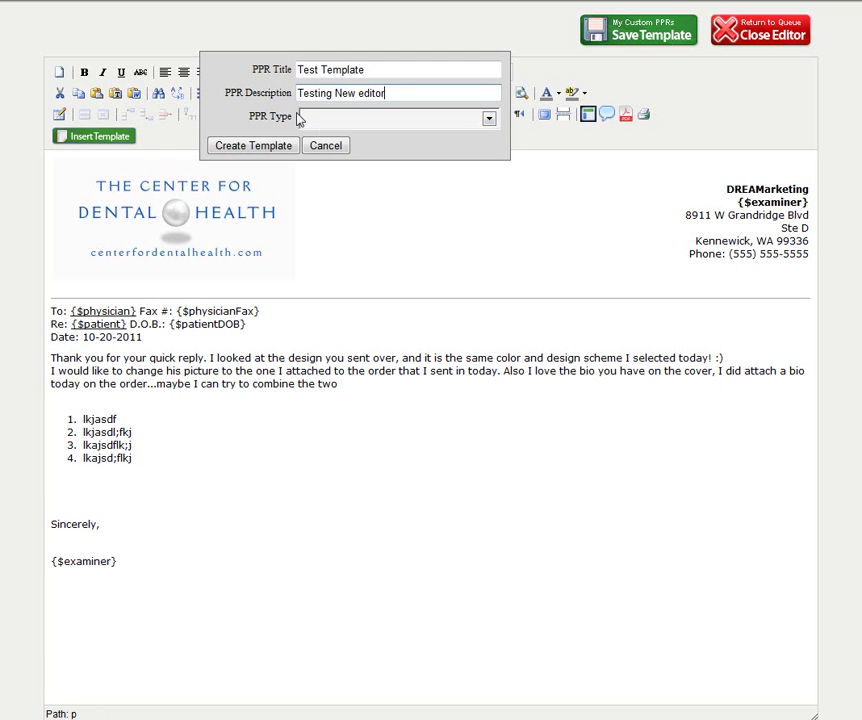
key("Tab")
left_click(320, 120)
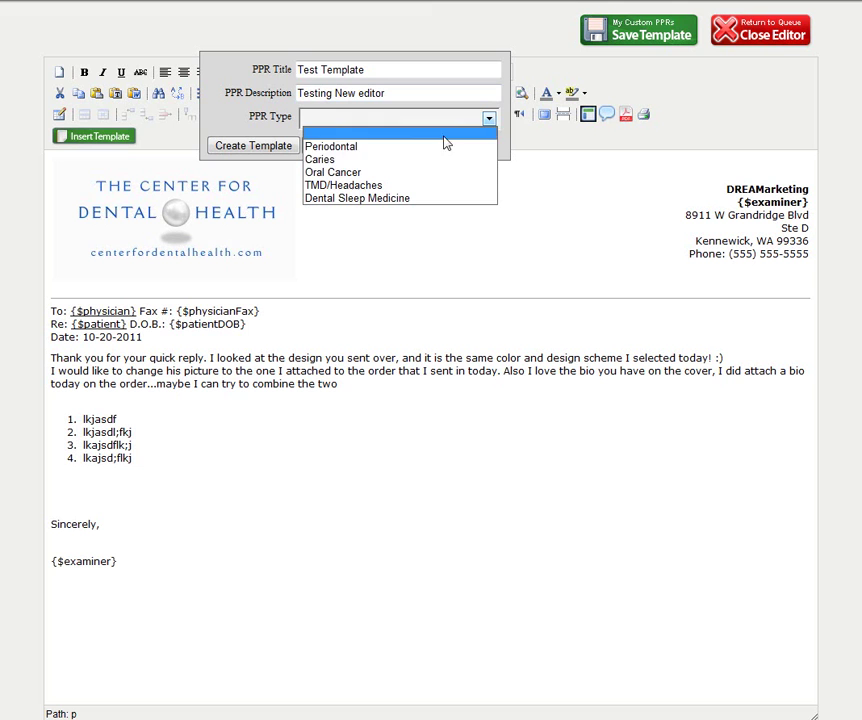
left_click(340, 160)
left_click(268, 147)
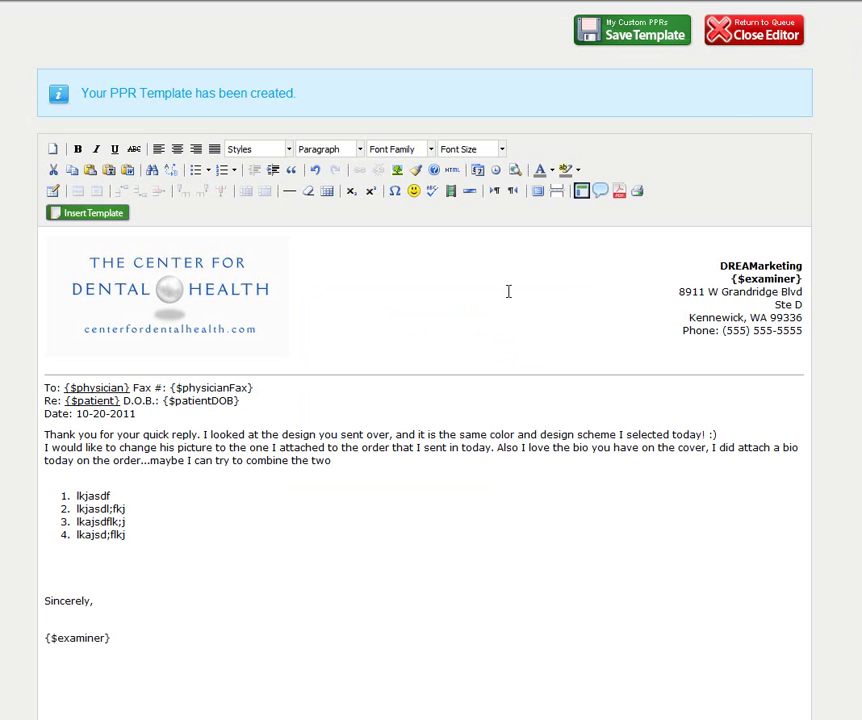
left_click(750, 38)
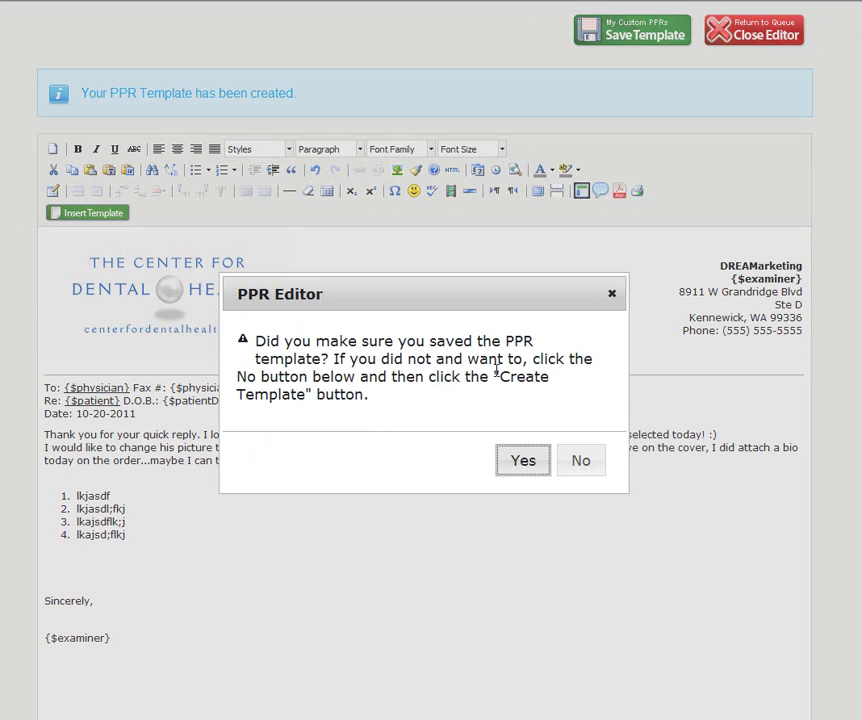
left_click(524, 462)
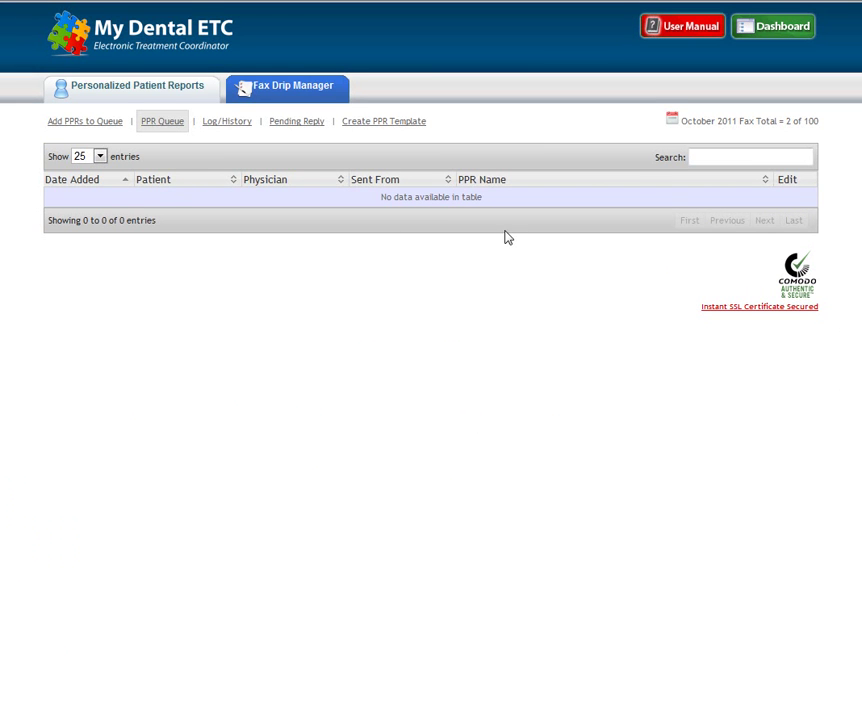
Start adding PPRs to the queue and select the first patient matching "tes"
left_click(112, 129)
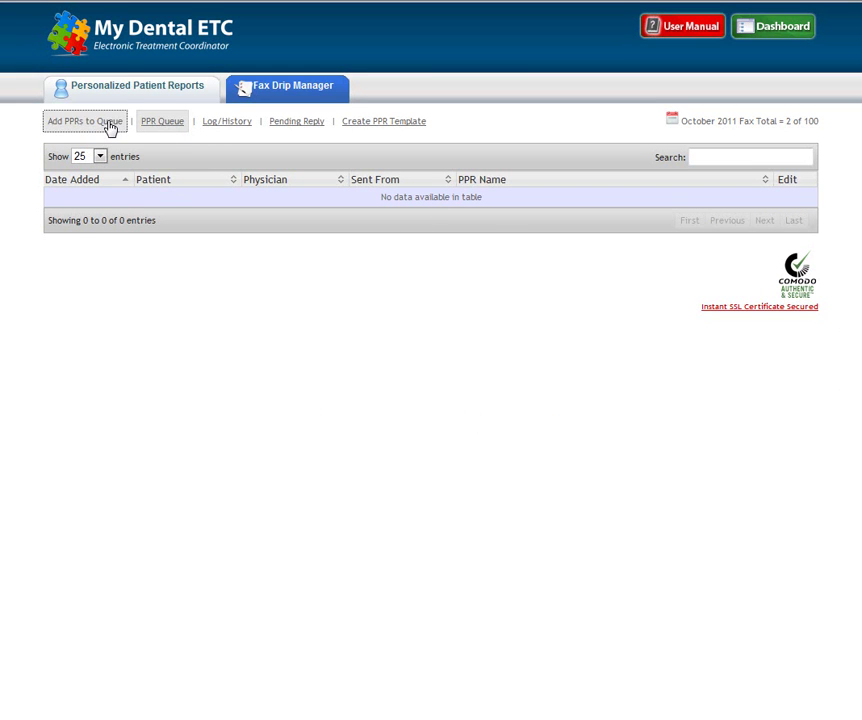
left_click(224, 229)
type("tes")
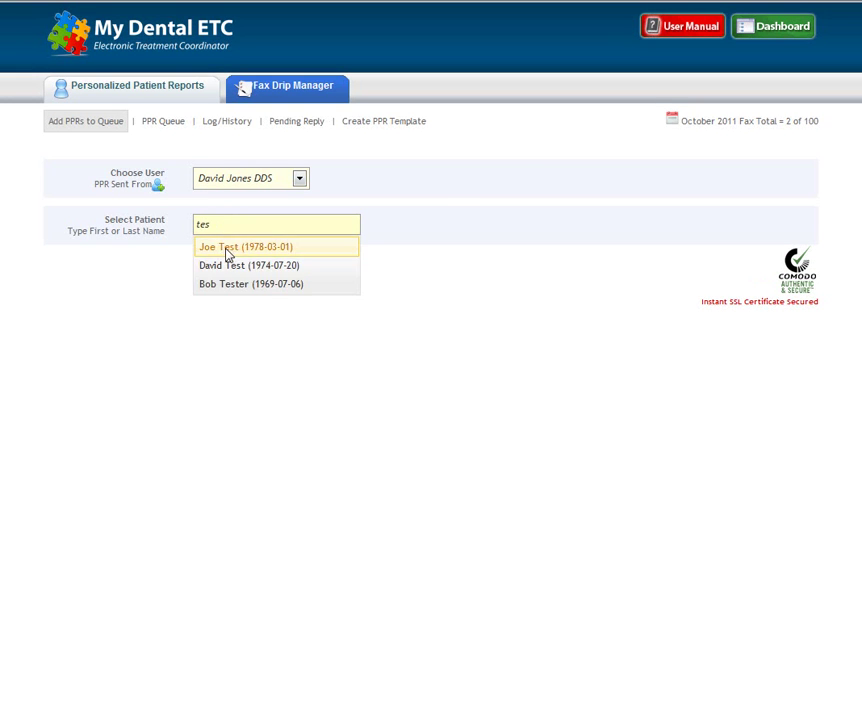
left_click(225, 249)
List the PPRs of type Caries in the My PPRs category
left_click(163, 174)
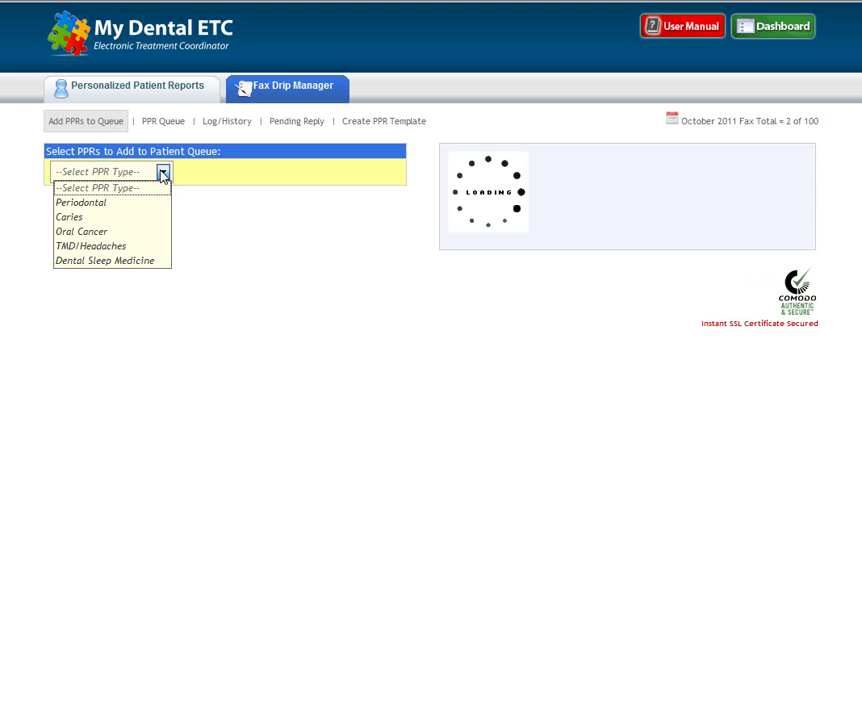
left_click(110, 218)
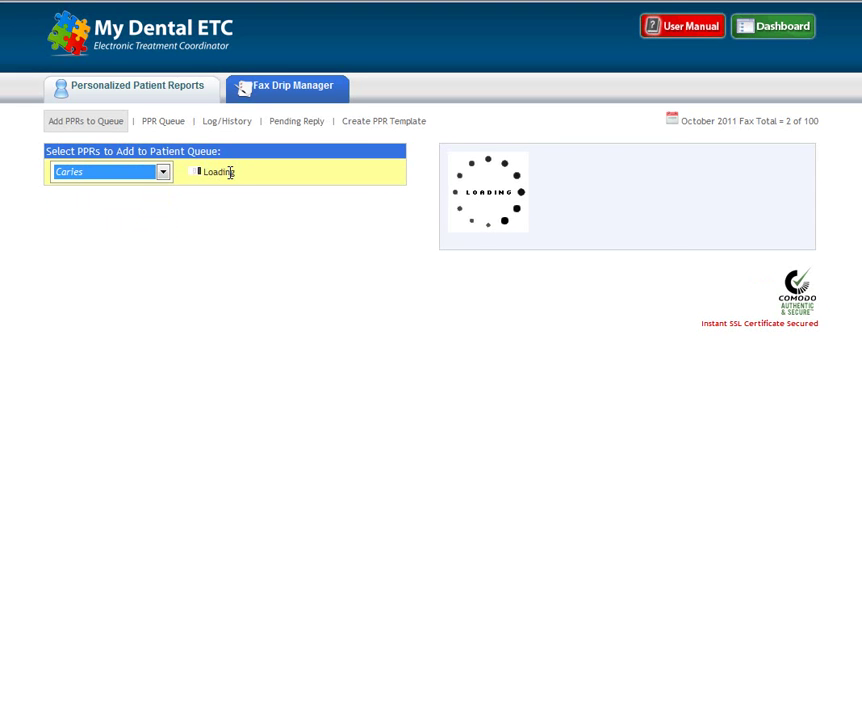
left_click(235, 178)
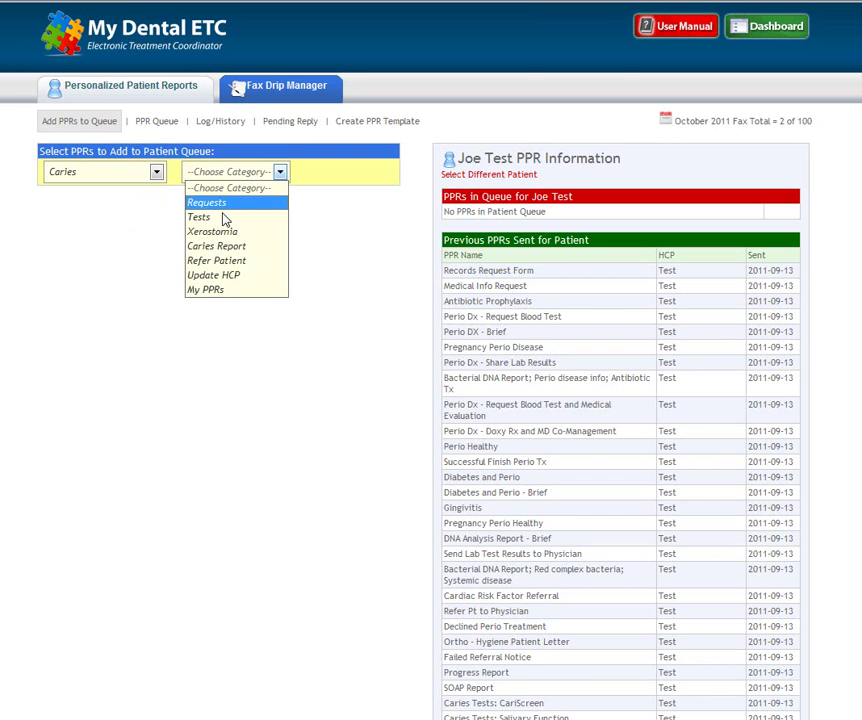
left_click(223, 294)
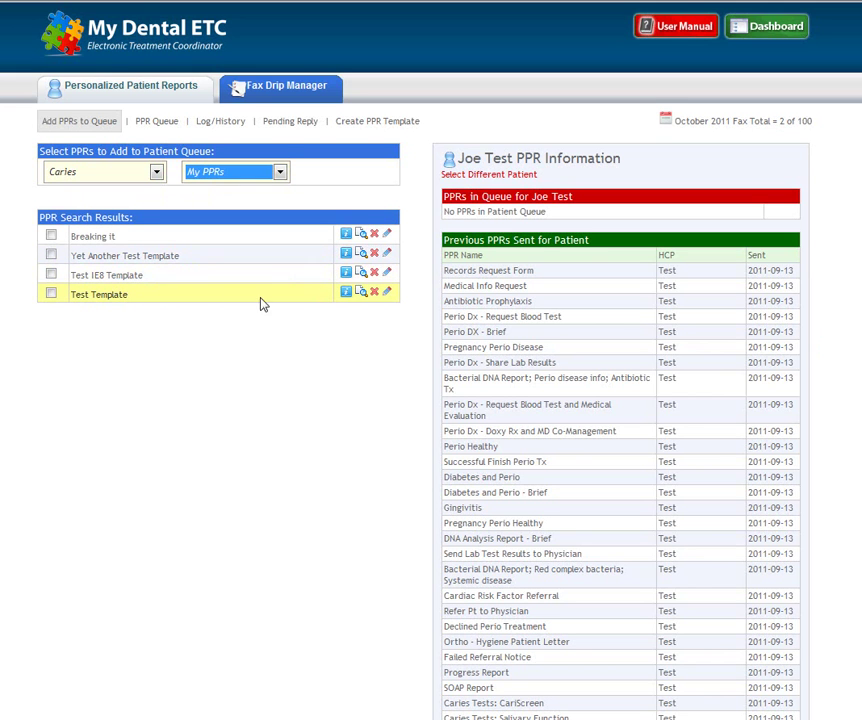
Preview the layout and content of the Caries "Test Template" and close the preview
left_click(361, 293)
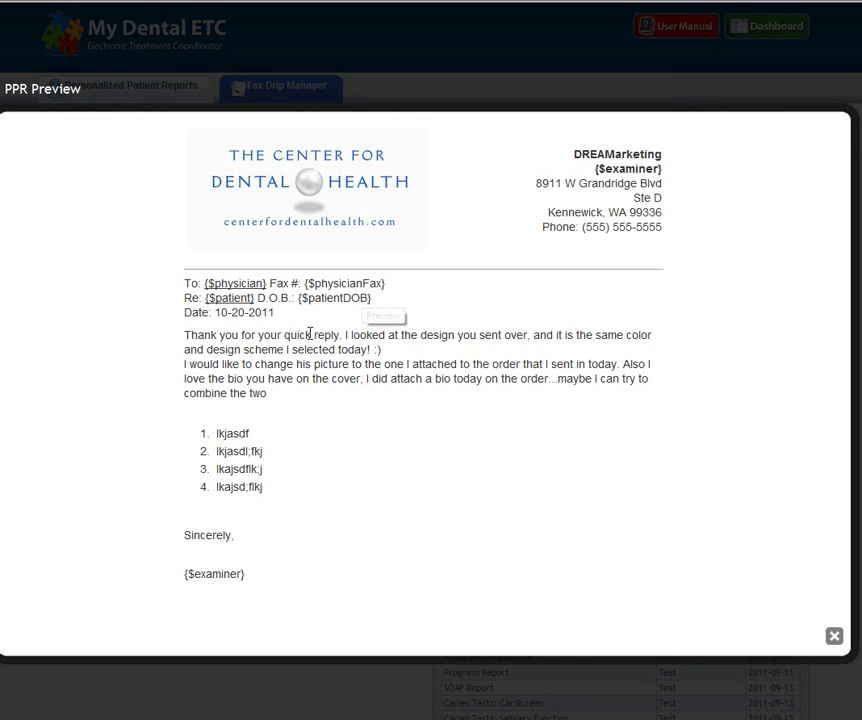
scroll(483, 410, "down", 3)
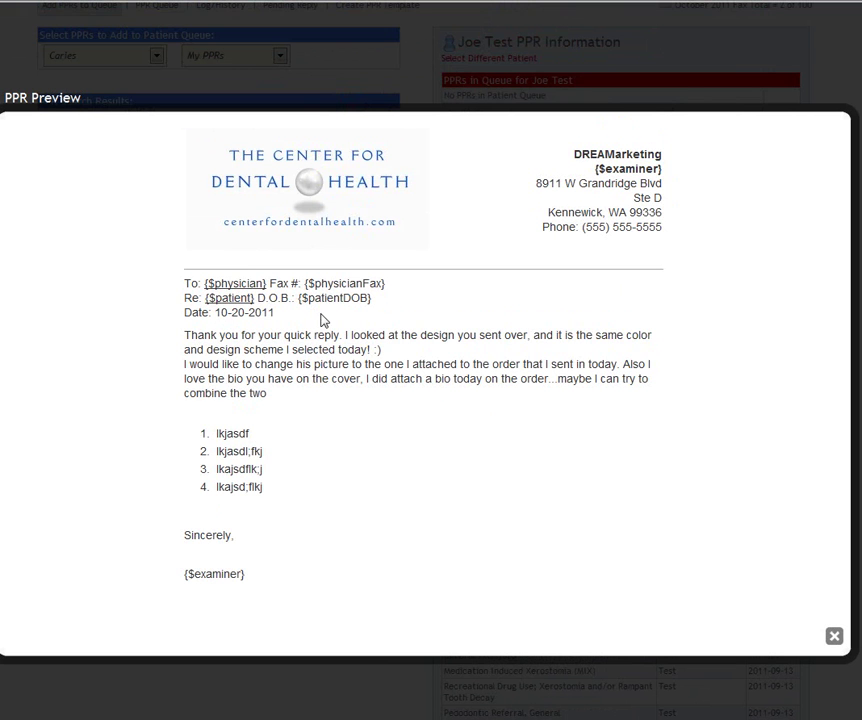
left_click(835, 639)
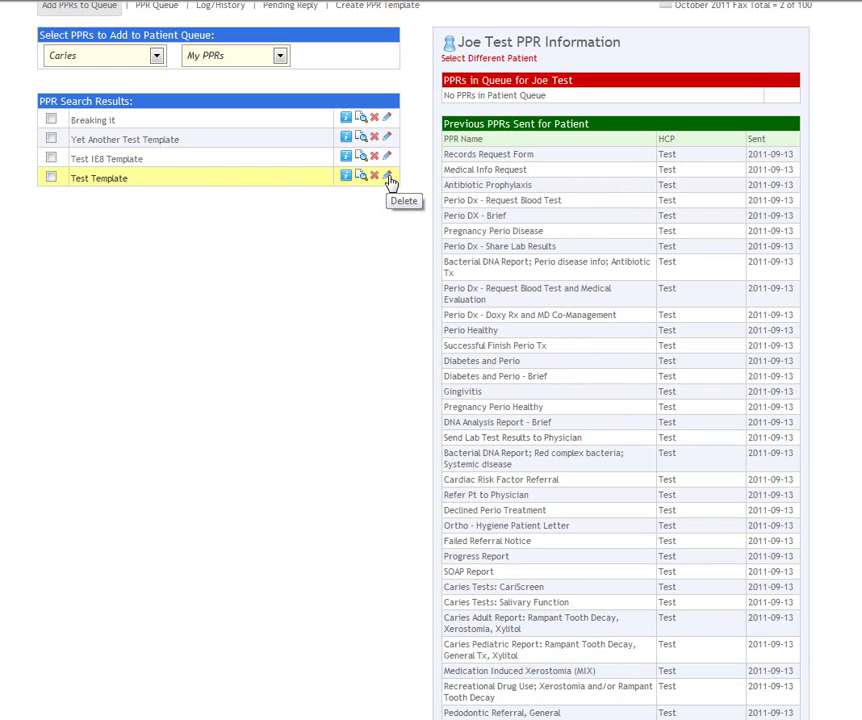
Edit "Test Template" by adding the line "l;kjlkj lkjasfdlk; ;lkajsdlfk aslkjf l;akjsdflk alskdfj ;lkajdsflk;j asdf" below the numbered list
left_click(388, 177)
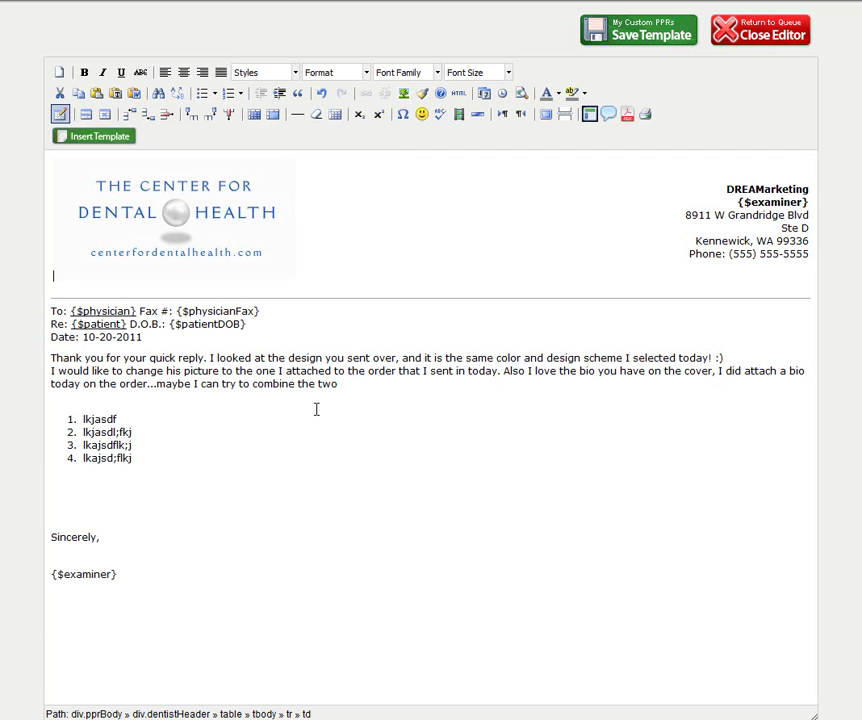
left_click(81, 485)
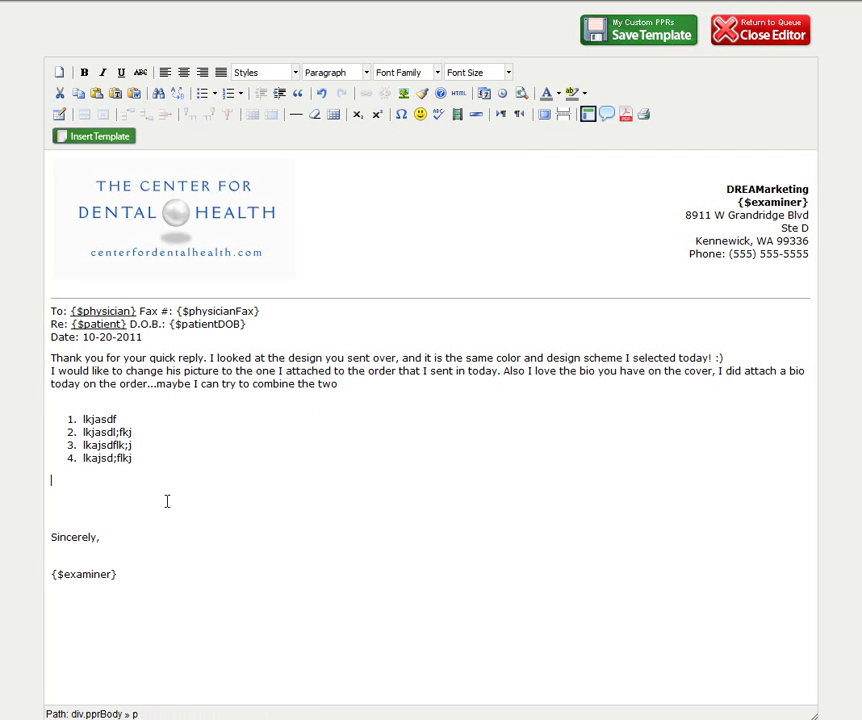
type("l;kjlkj lkjasfdlk; ;lkajsdlfk aslkjf")
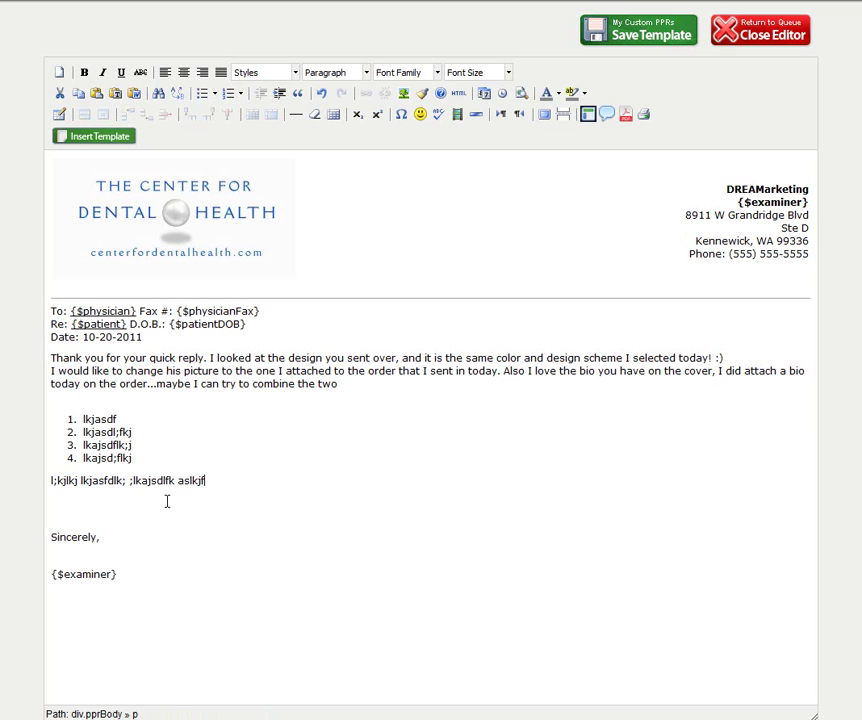
type(" l;akjsdflk alskdfj ;lkajdsflk;j asdf")
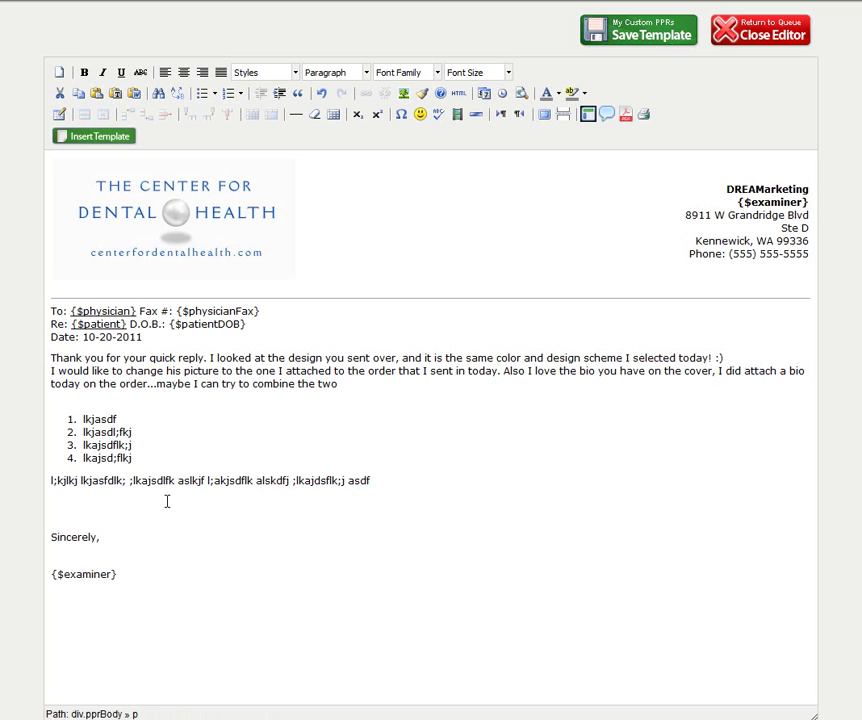
Update the template with the description "Testing New editor again" and PPR type Periodontal, and close the editor
left_click(653, 47)
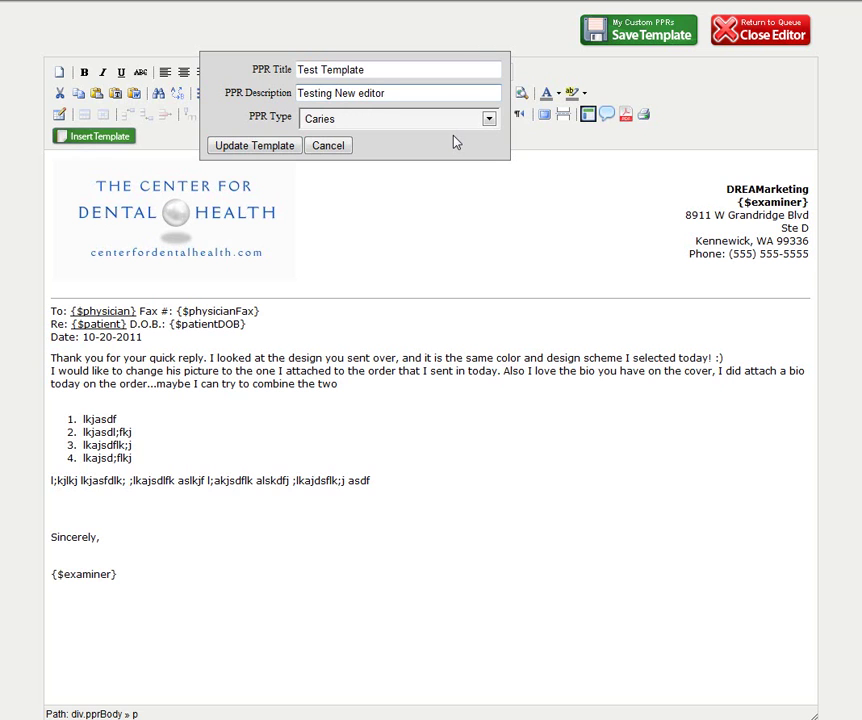
type("again")
left_click(330, 120)
left_click(327, 146)
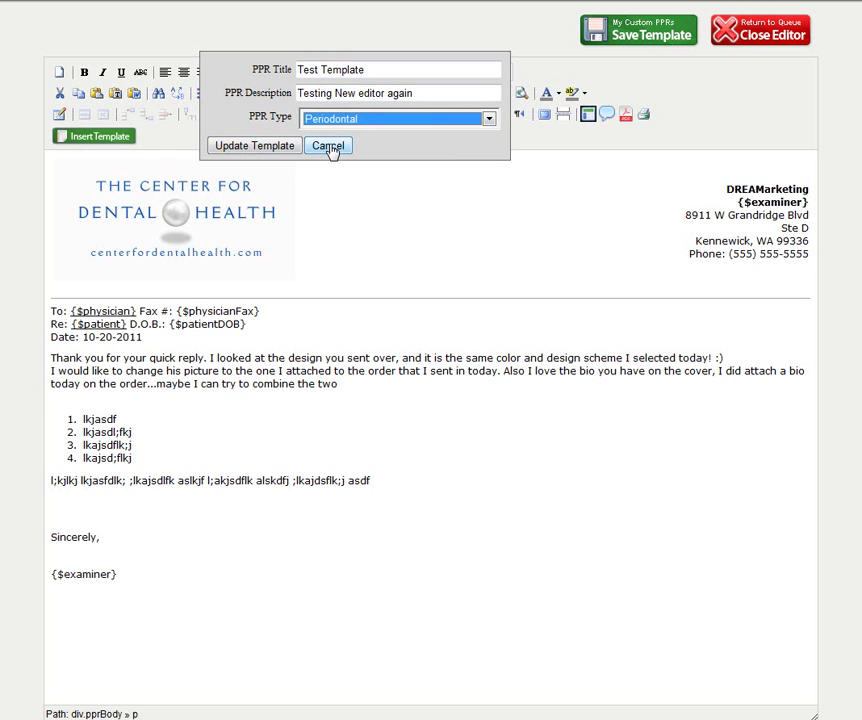
left_click(256, 146)
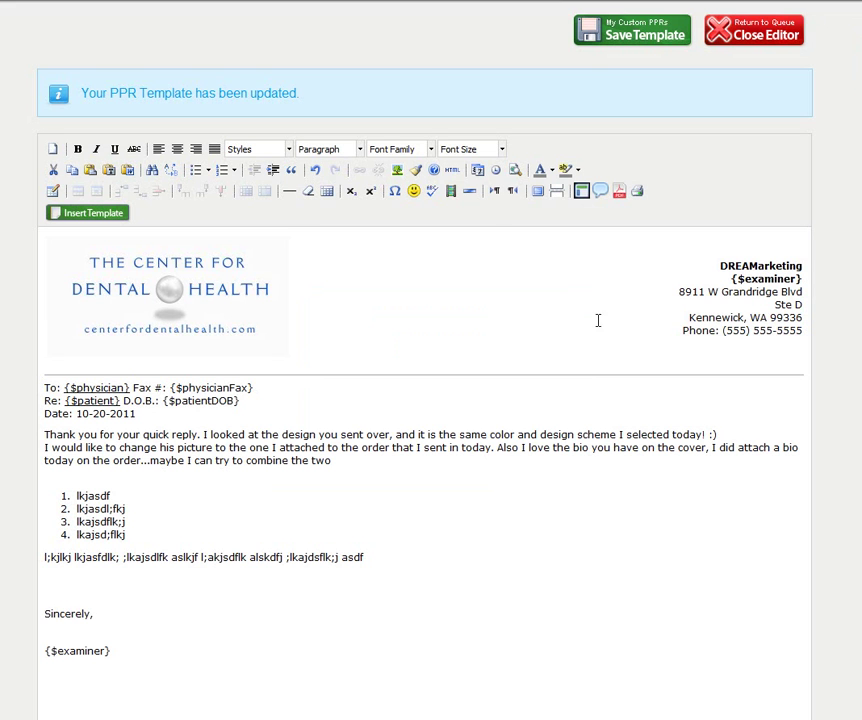
left_click(745, 34)
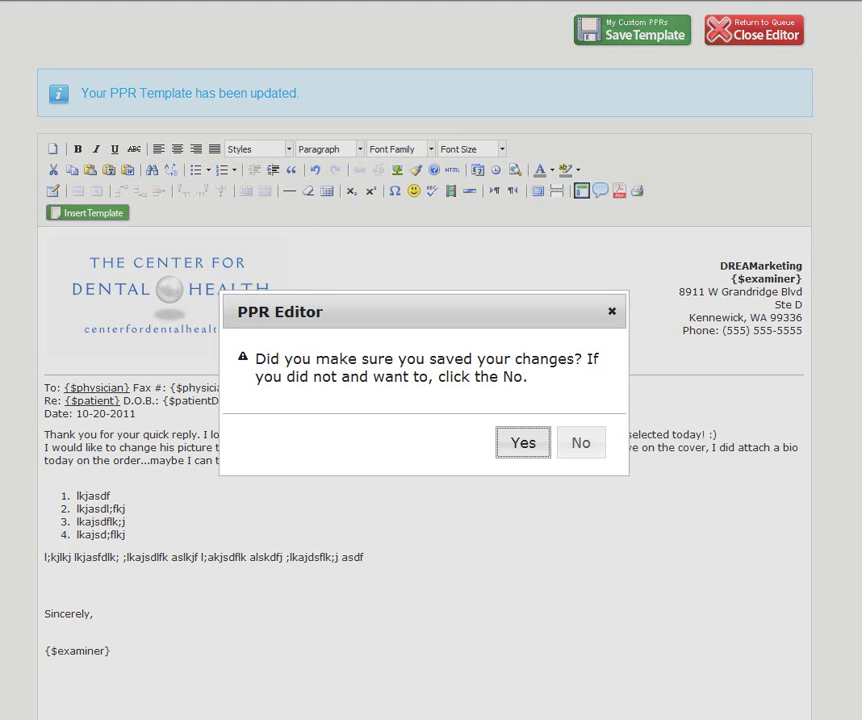
left_click(523, 442)
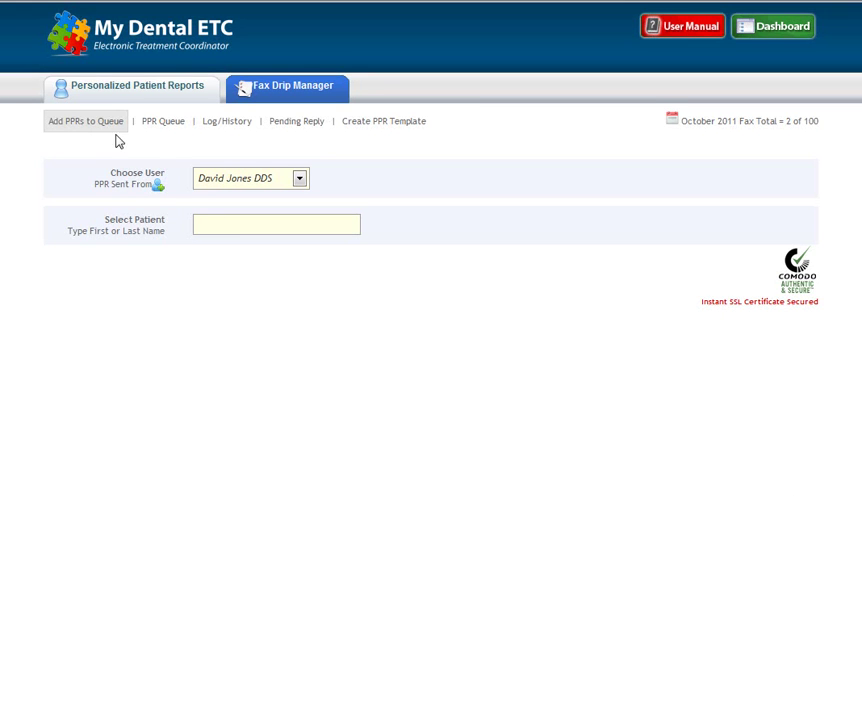
Select the second patient matching "test" and list the PPRs of type Periodontal in the My PPRs category
left_click(221, 230)
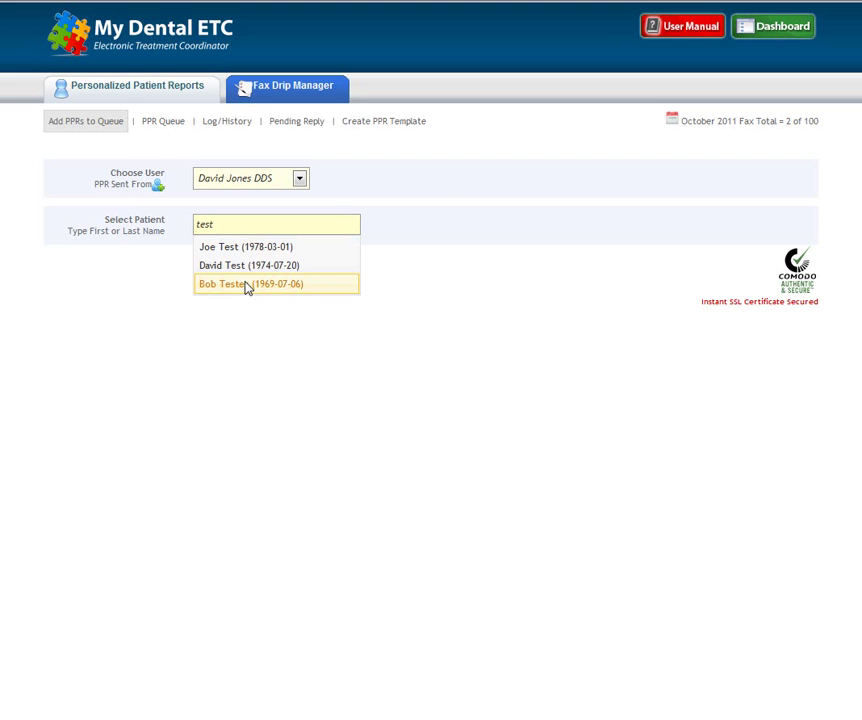
left_click(240, 268)
left_click(163, 172)
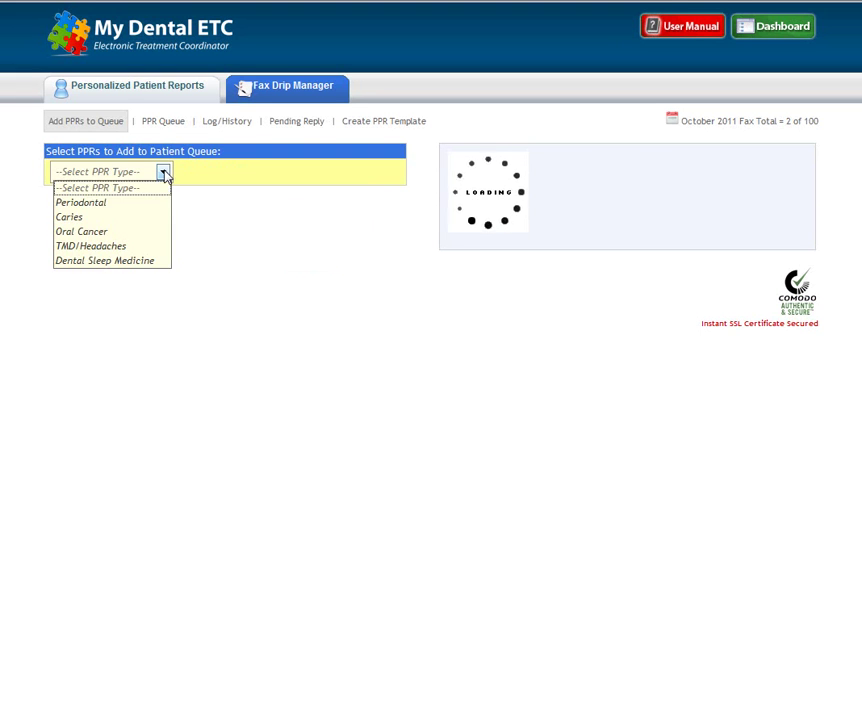
left_click(129, 203)
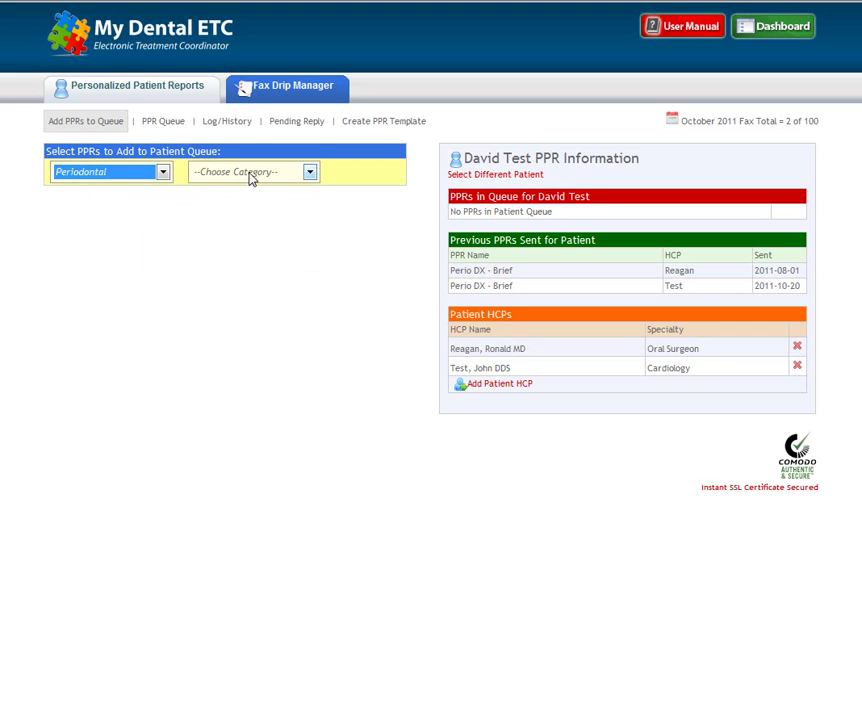
left_click(245, 175)
left_click(243, 306)
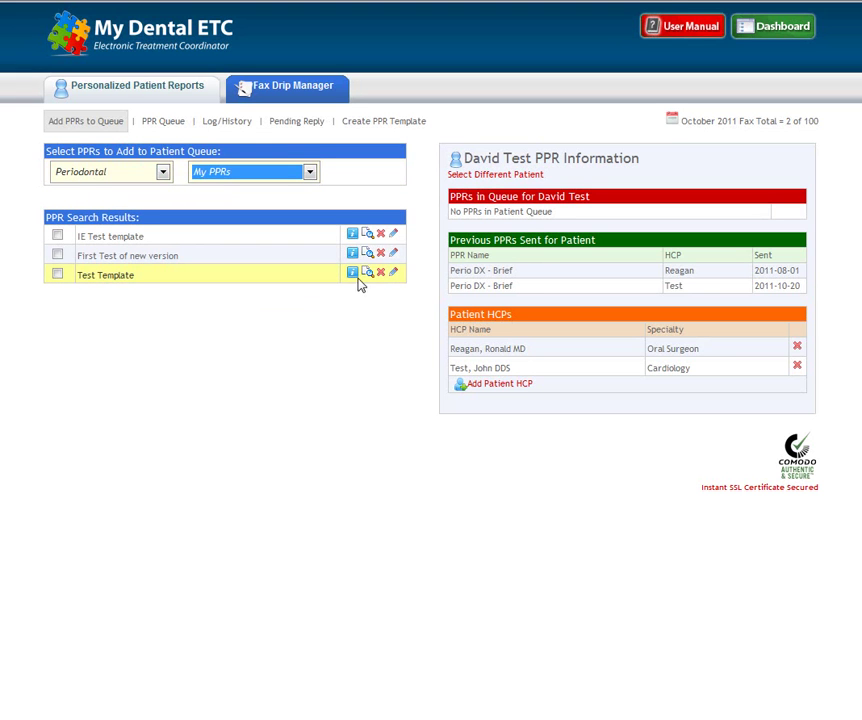
Preview the updated "Test Template" listed under Periodontal and close the preview
left_click(368, 275)
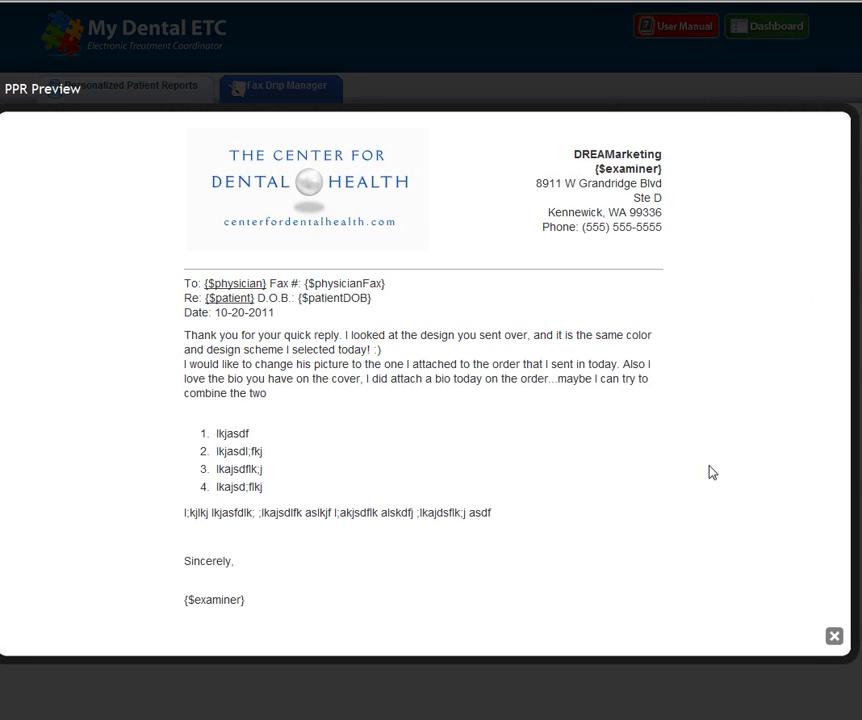
left_click(834, 636)
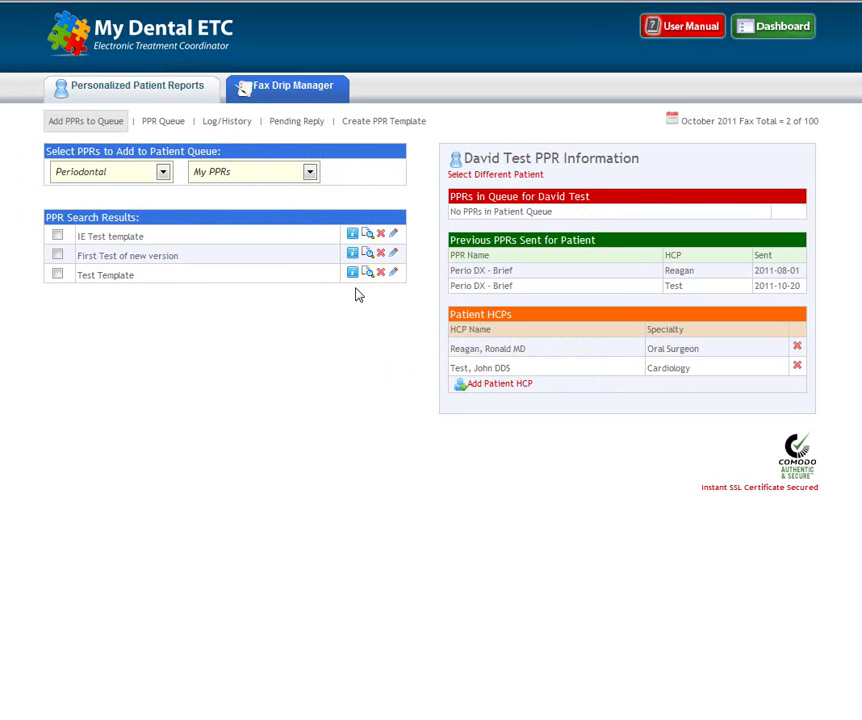
Add "Test Template" to the patient's queue for the Endocrinology HCP matching "test" and continue to the PPR queue
left_click(57, 274)
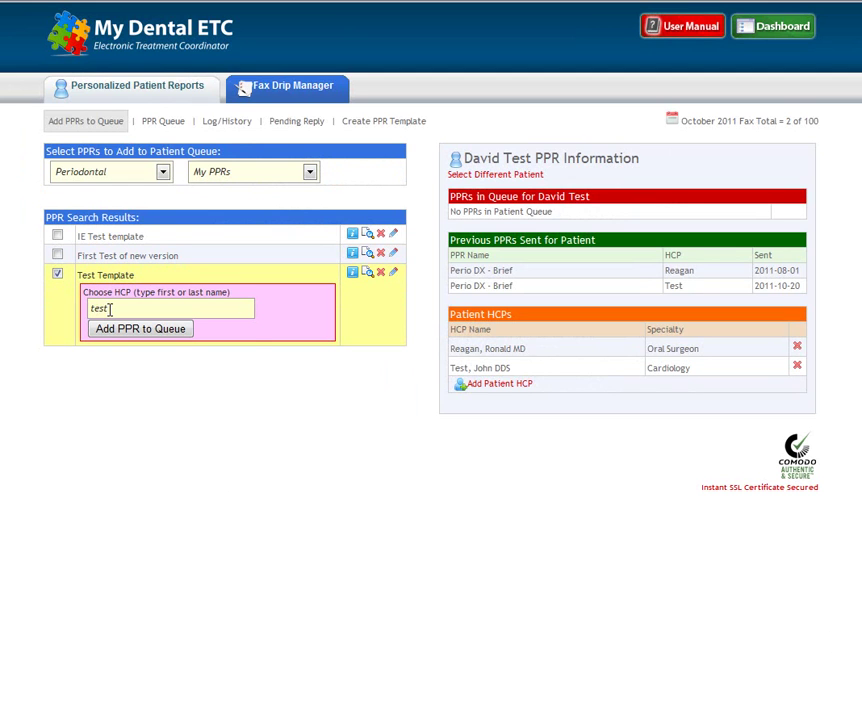
type("test")
left_click(129, 349)
left_click(143, 336)
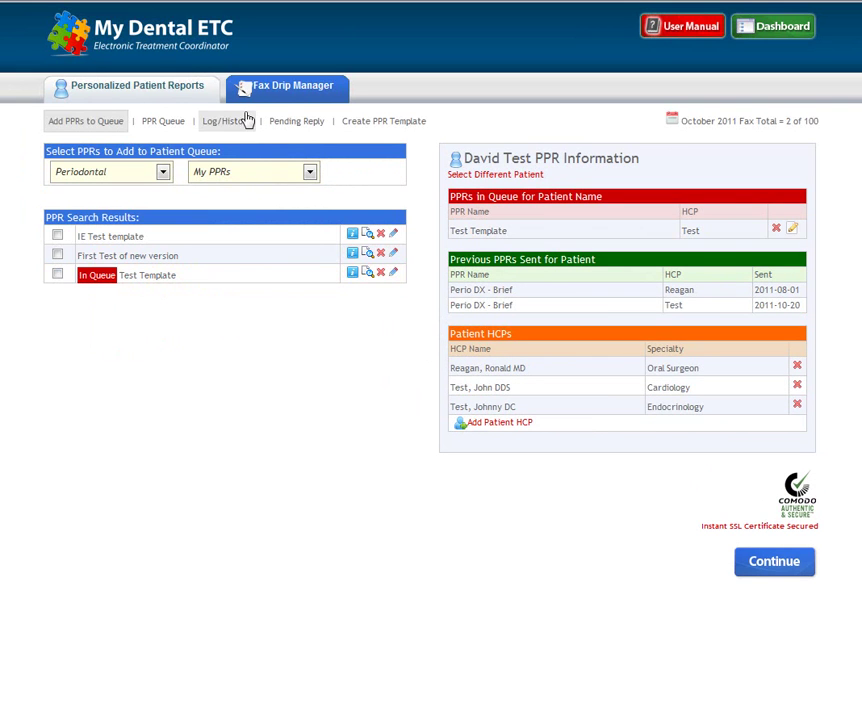
left_click(778, 568)
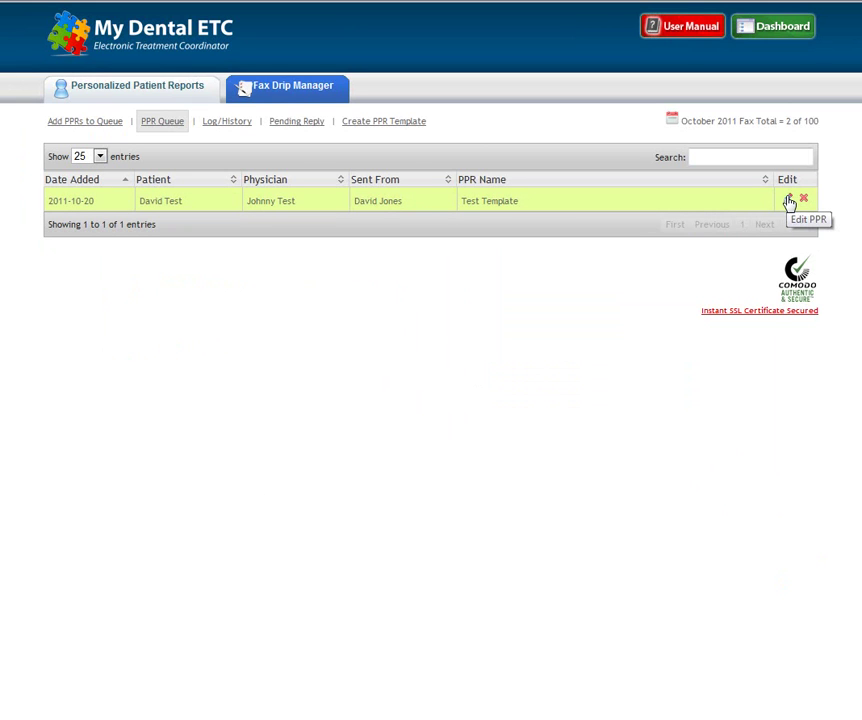
Open the queued "Test Template" PPR for editing and insert the sunglasses emoticon at the end of the line below the numbered list
left_click(789, 201)
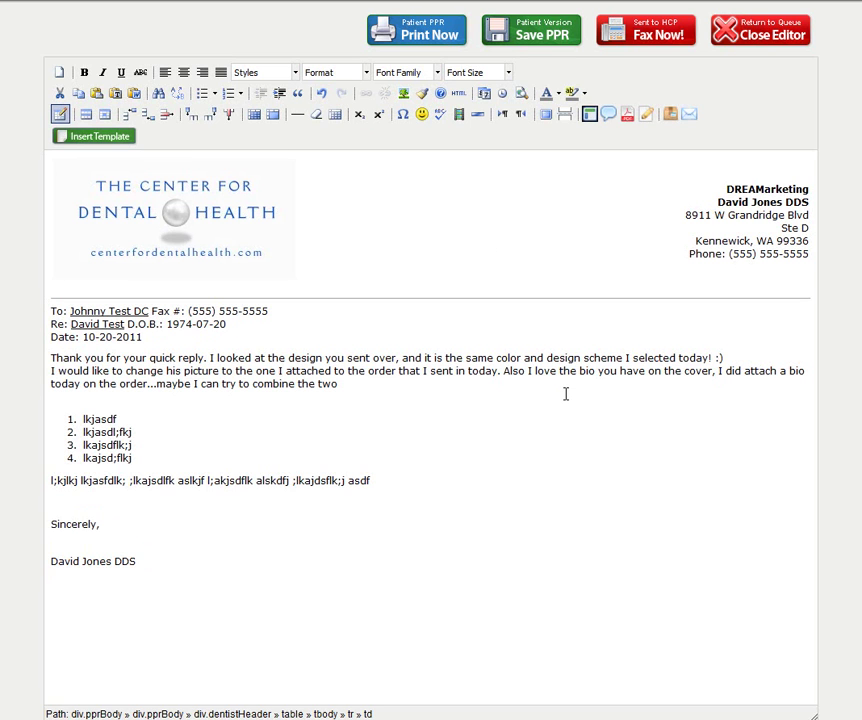
left_click(400, 481)
left_click(419, 115)
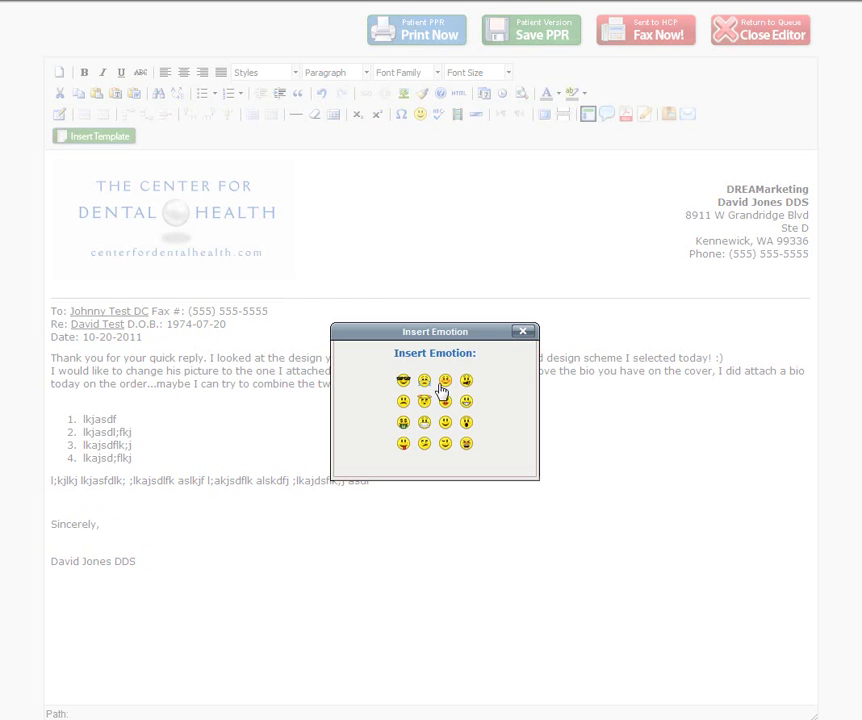
left_click(403, 382)
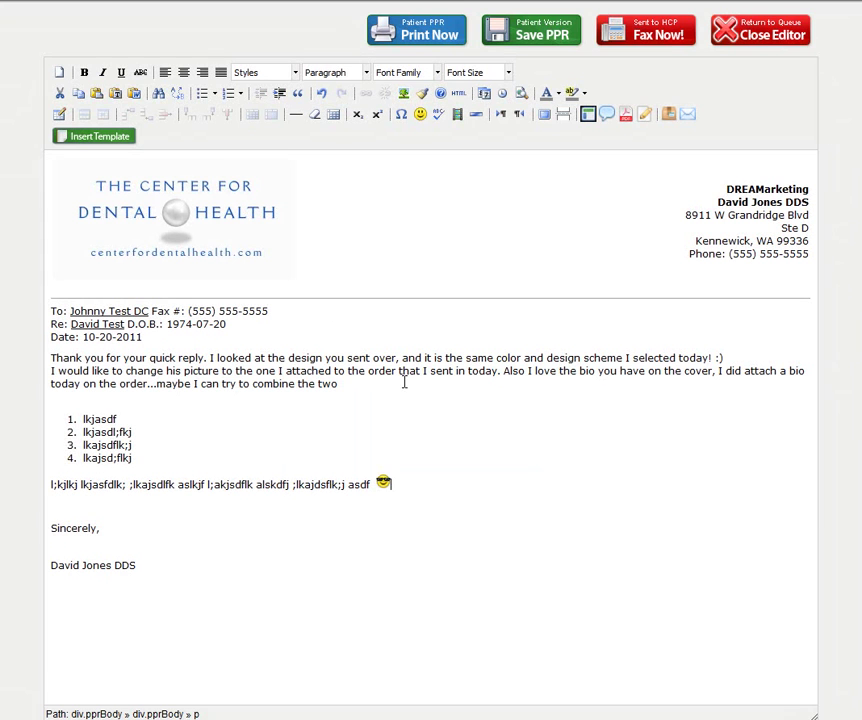
left_click(131, 530)
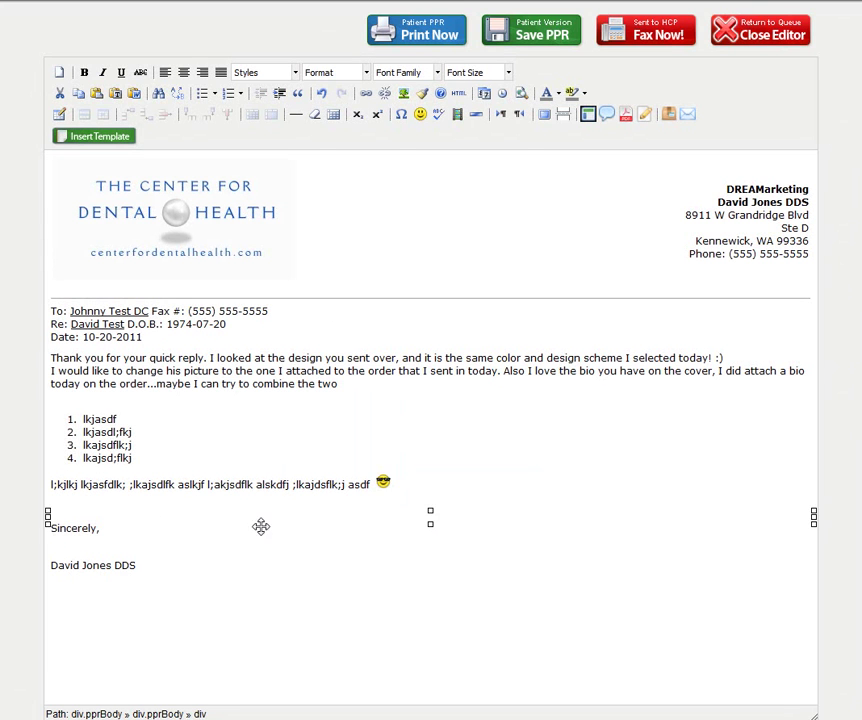
left_click(106, 485)
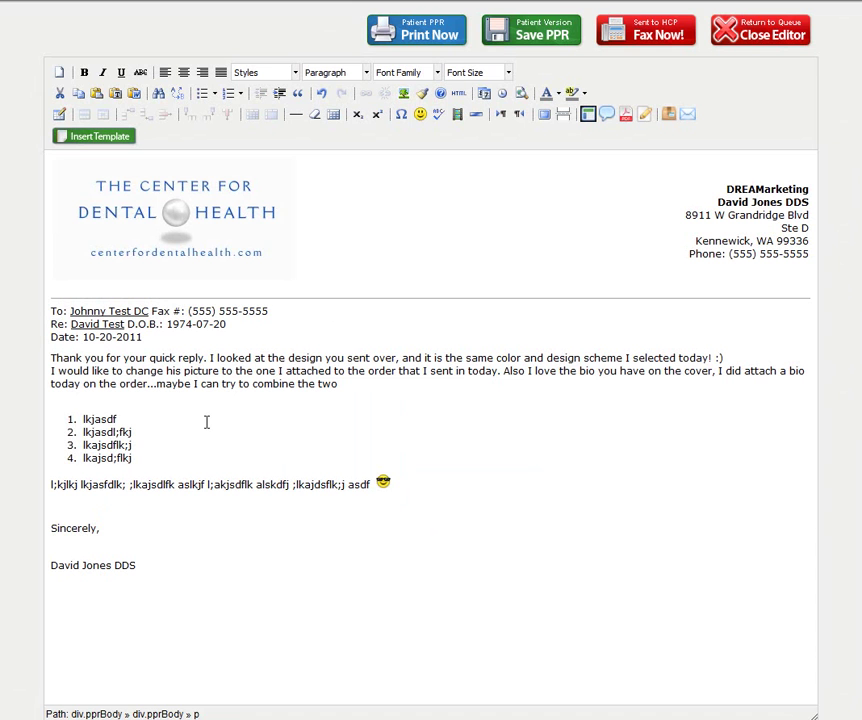
Save the patient's version of the PPR and fax it to the HCP, keeping the changes when closing the editor
left_click(525, 37)
left_click(485, 416)
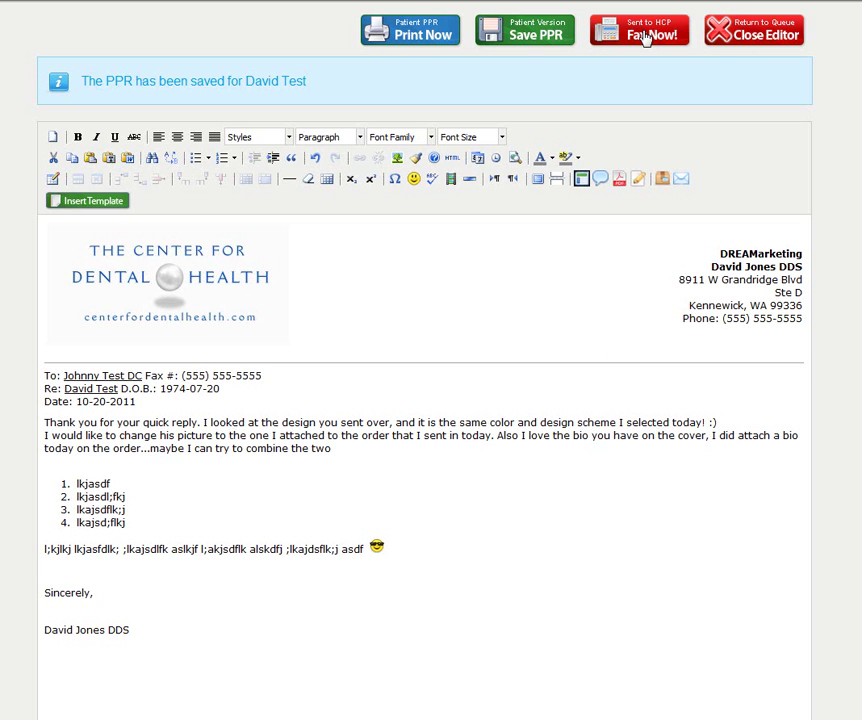
left_click(645, 37)
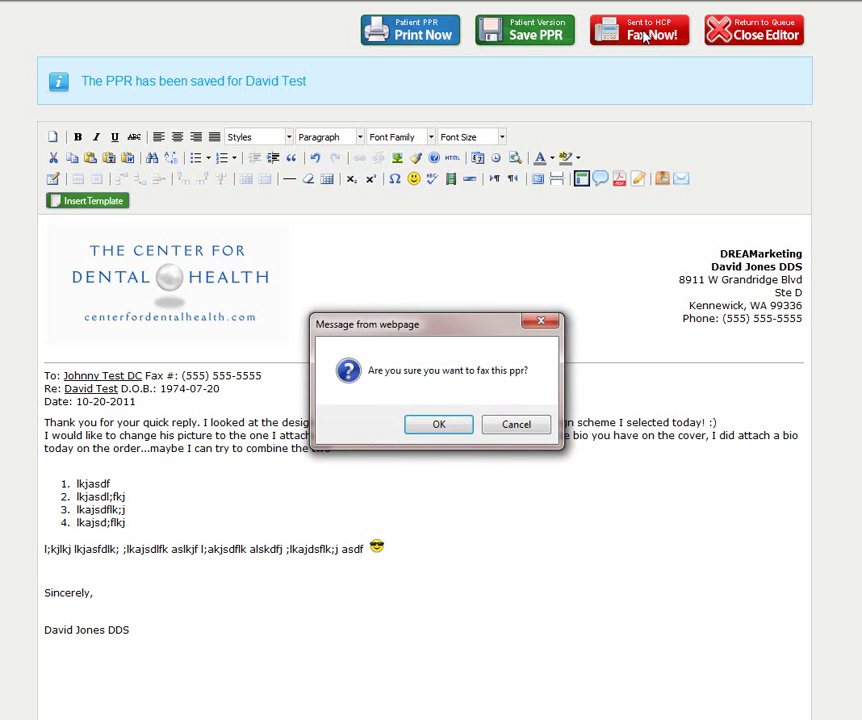
left_click(440, 424)
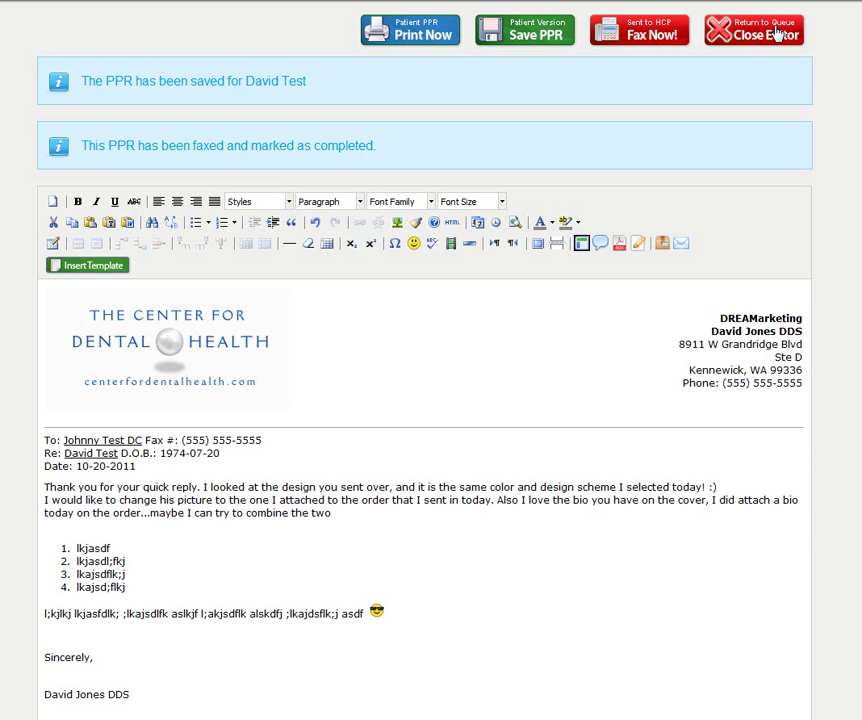
left_click(723, 31)
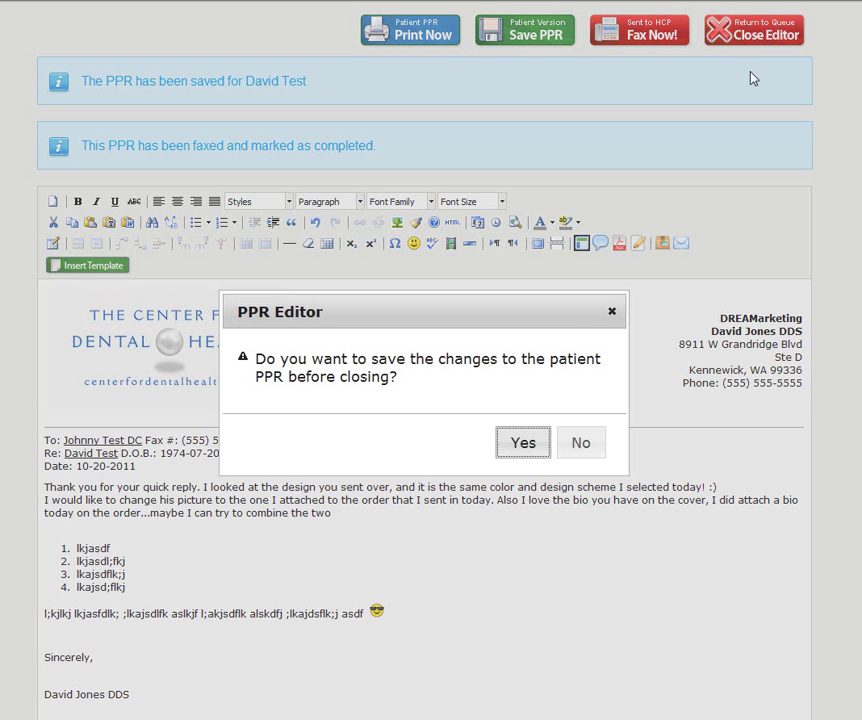
left_click(531, 444)
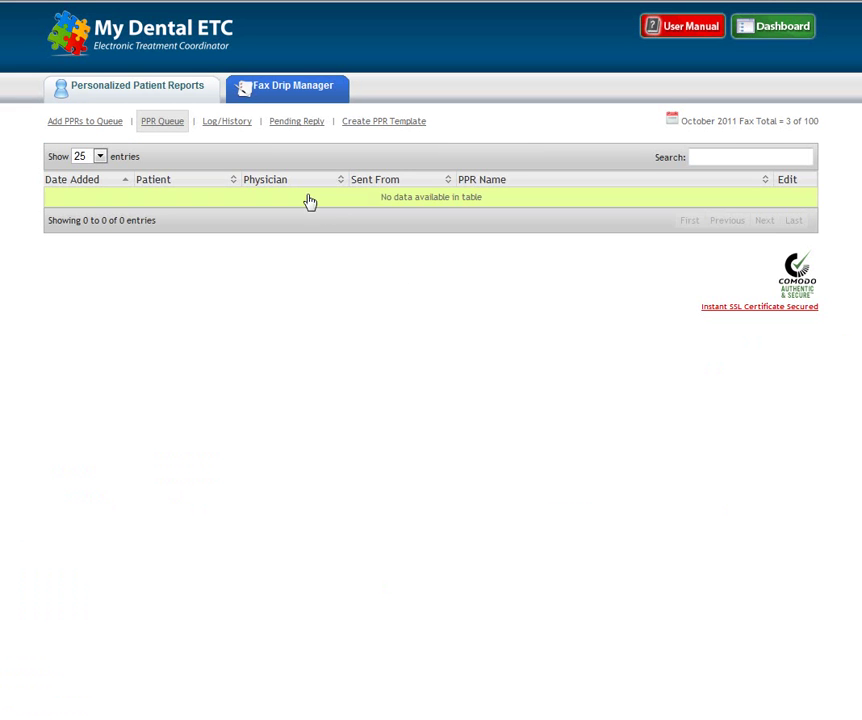
Reopen the edited version of the faxed "Test Template" PPR dated 2011-10-20 from the log history
left_click(237, 123)
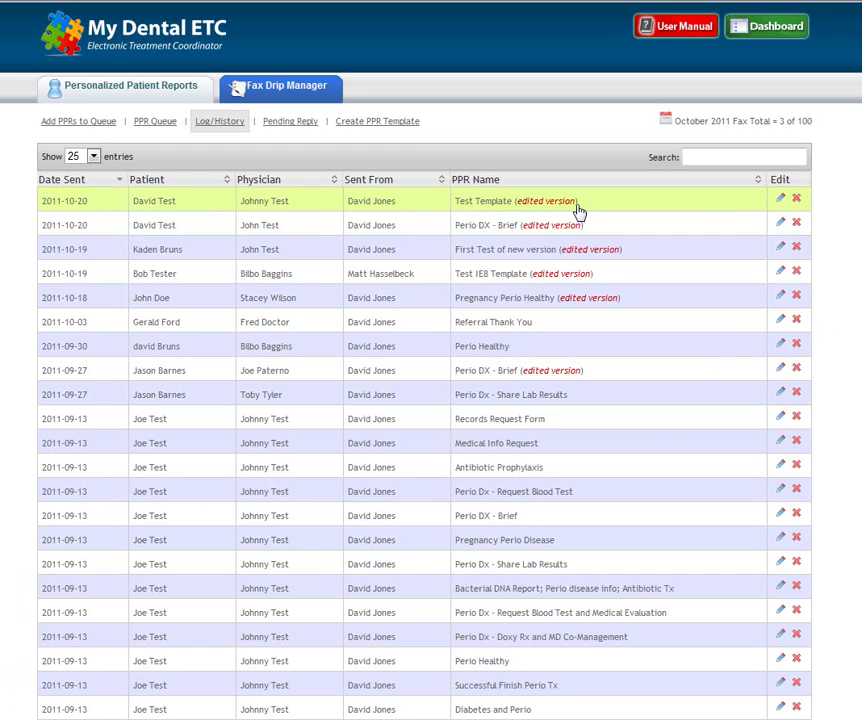
left_click(778, 203)
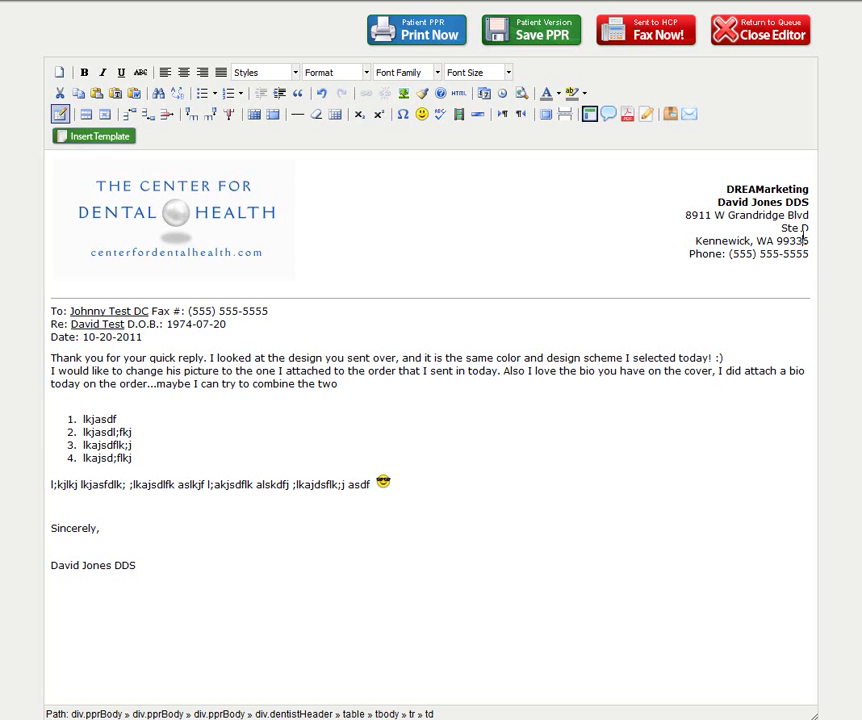
left_click(516, 421)
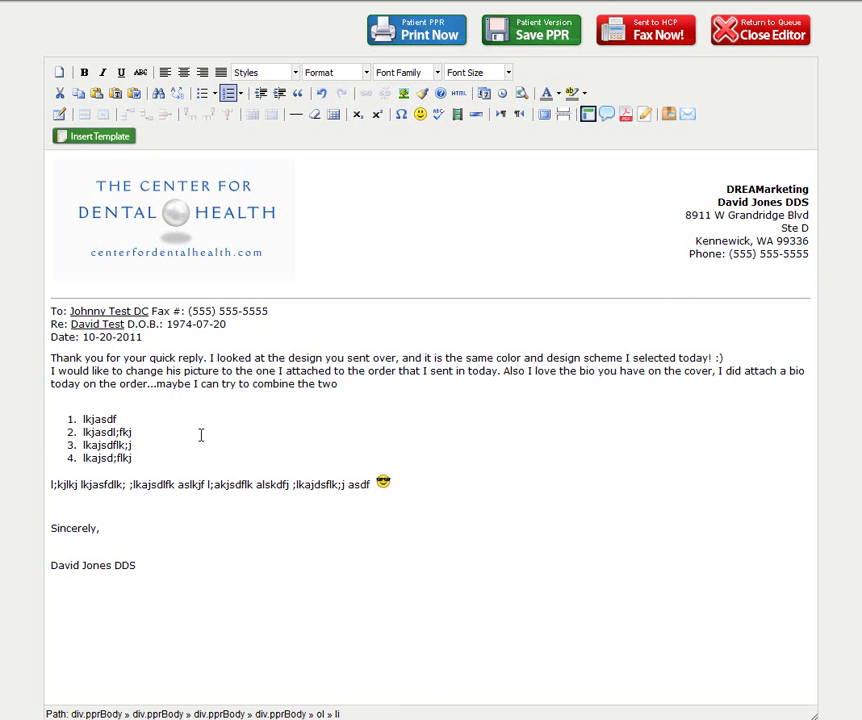